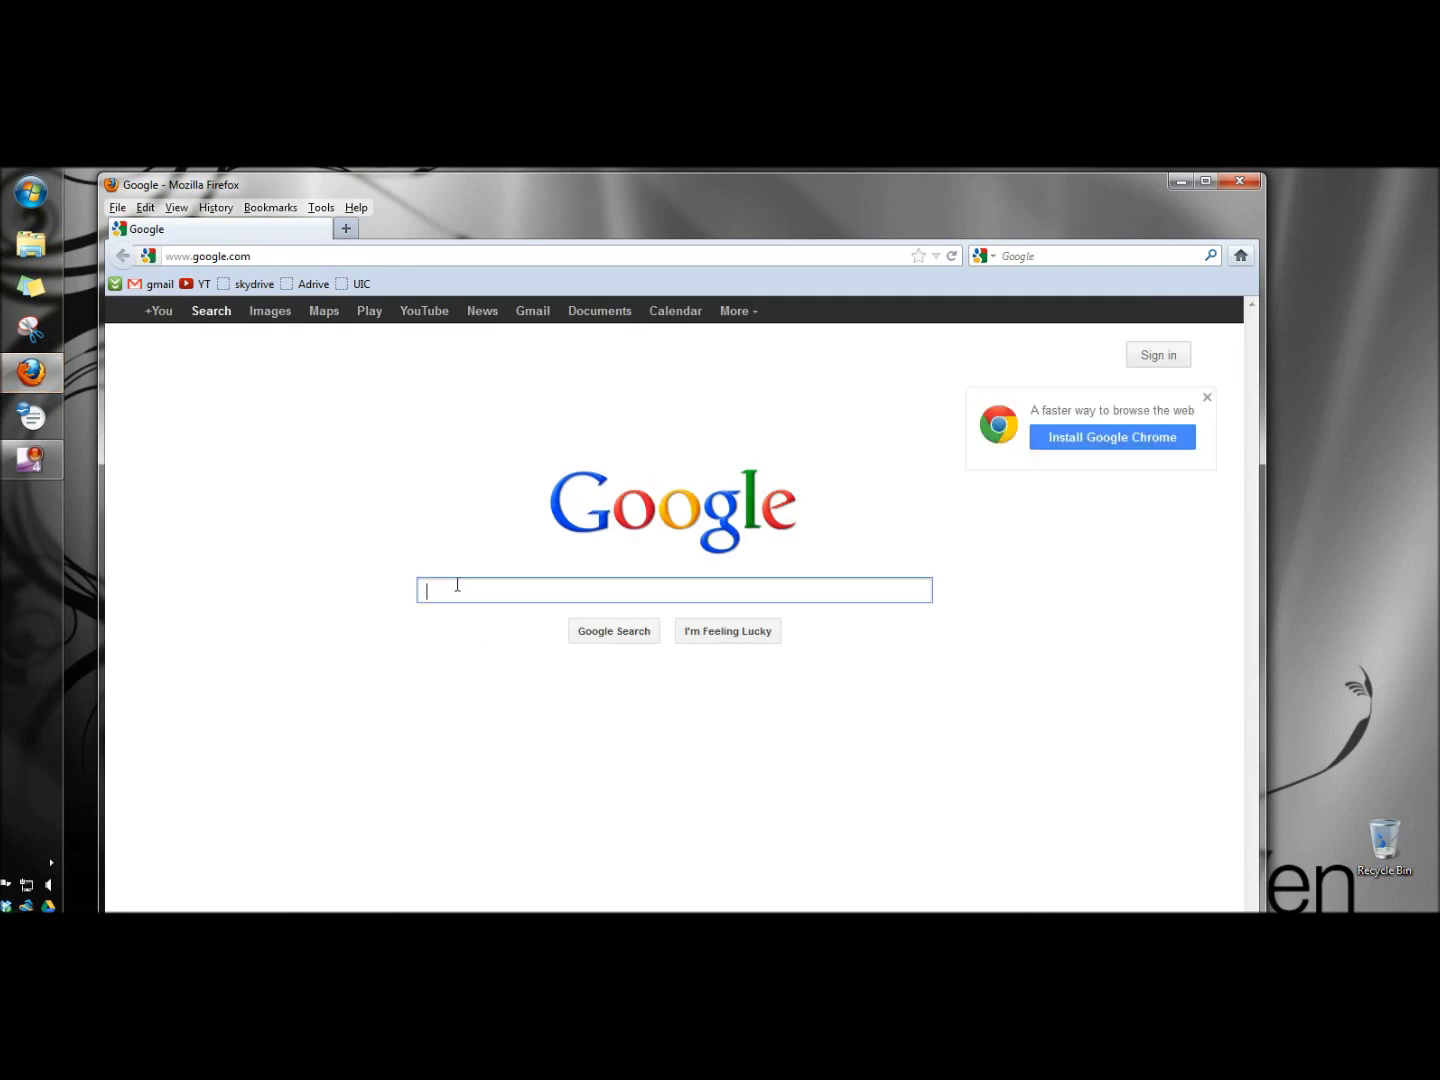
- Search Google for 'mimedia', open the official MiMedia site and go to its How It Works page
{"action": "type", "text": "mi"}
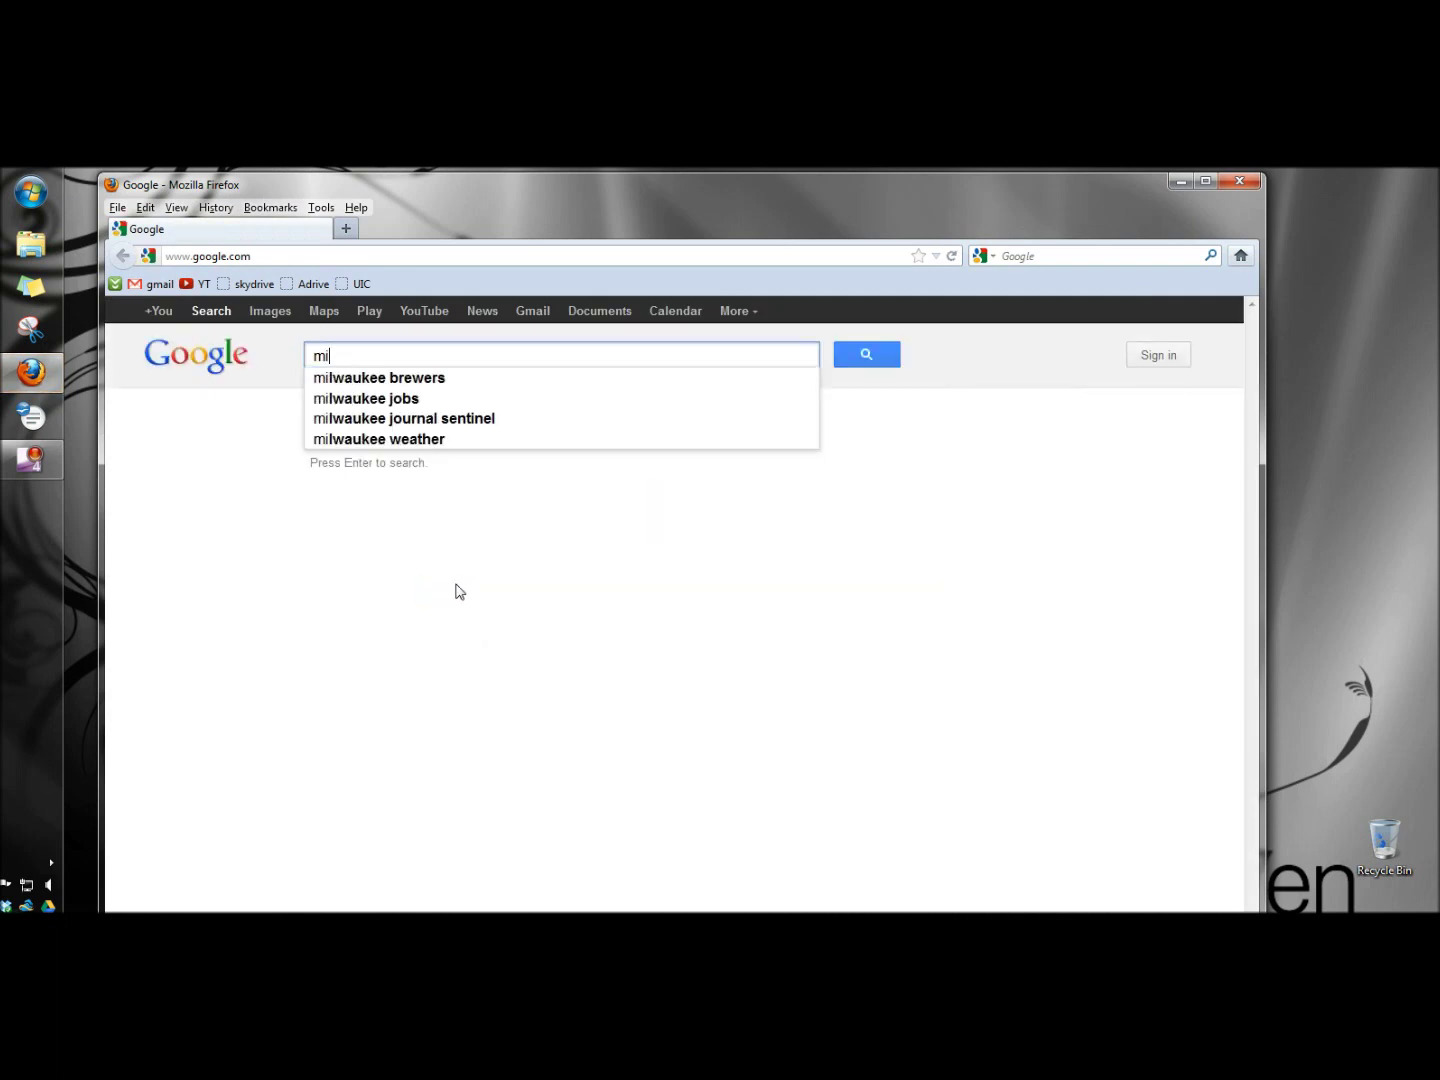
{"action": "type", "text": "media"}
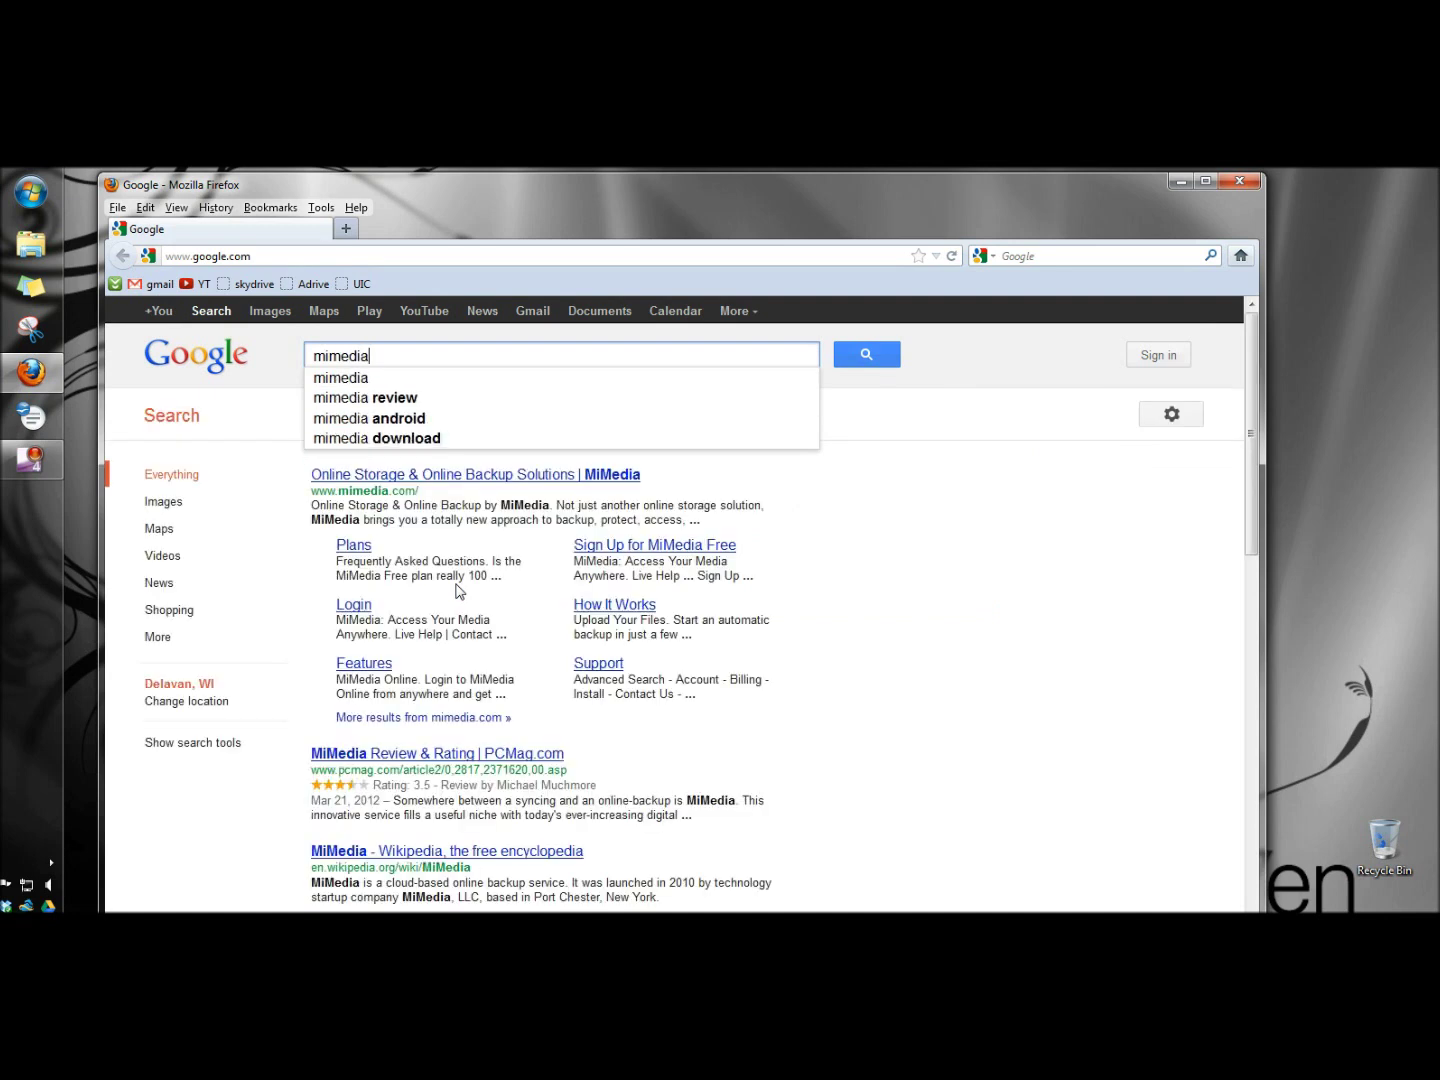
{"action": "key", "text": "Return"}
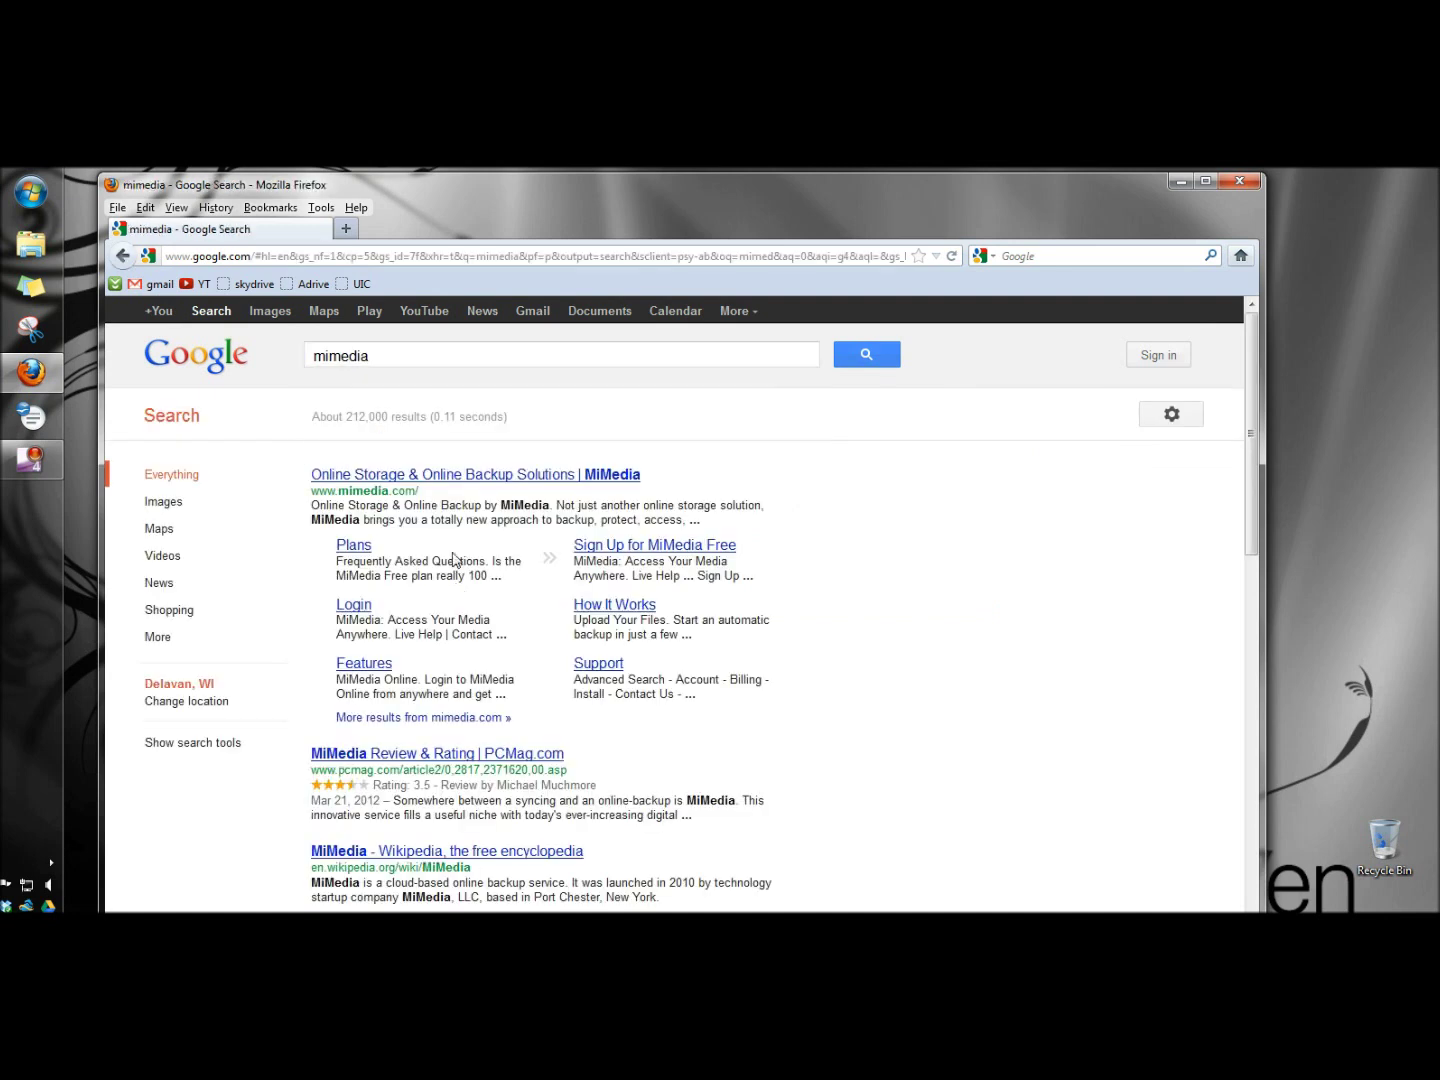
{"action": "left_click", "coordinate": [540, 484]}
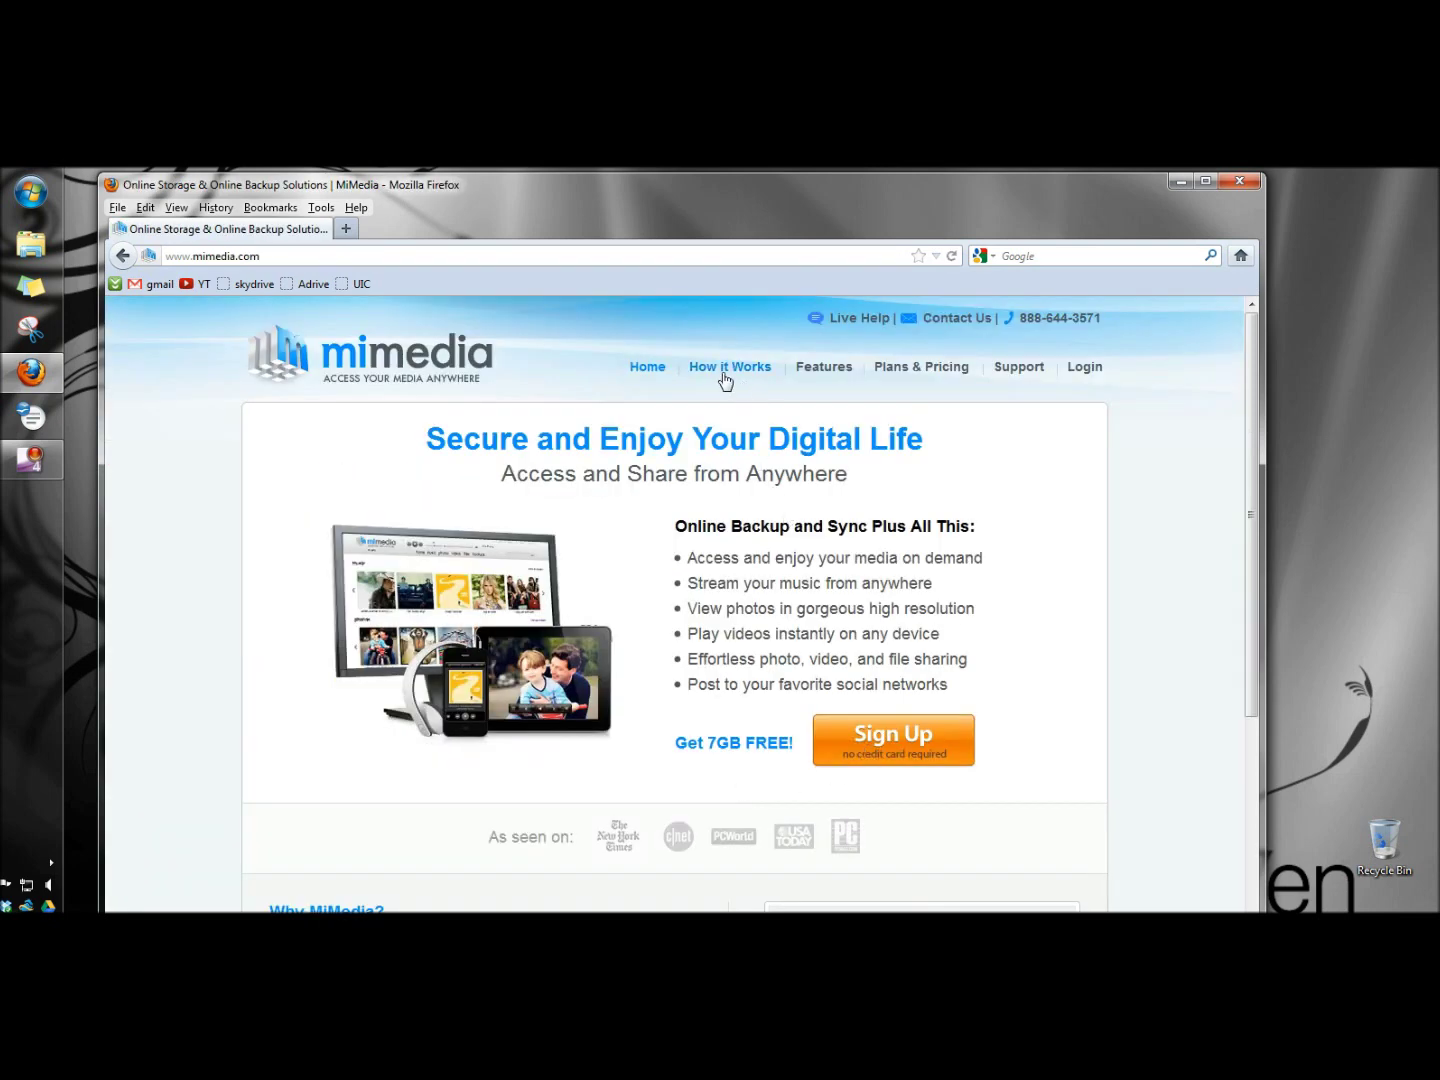
{"action": "left_click", "coordinate": [732, 368]}
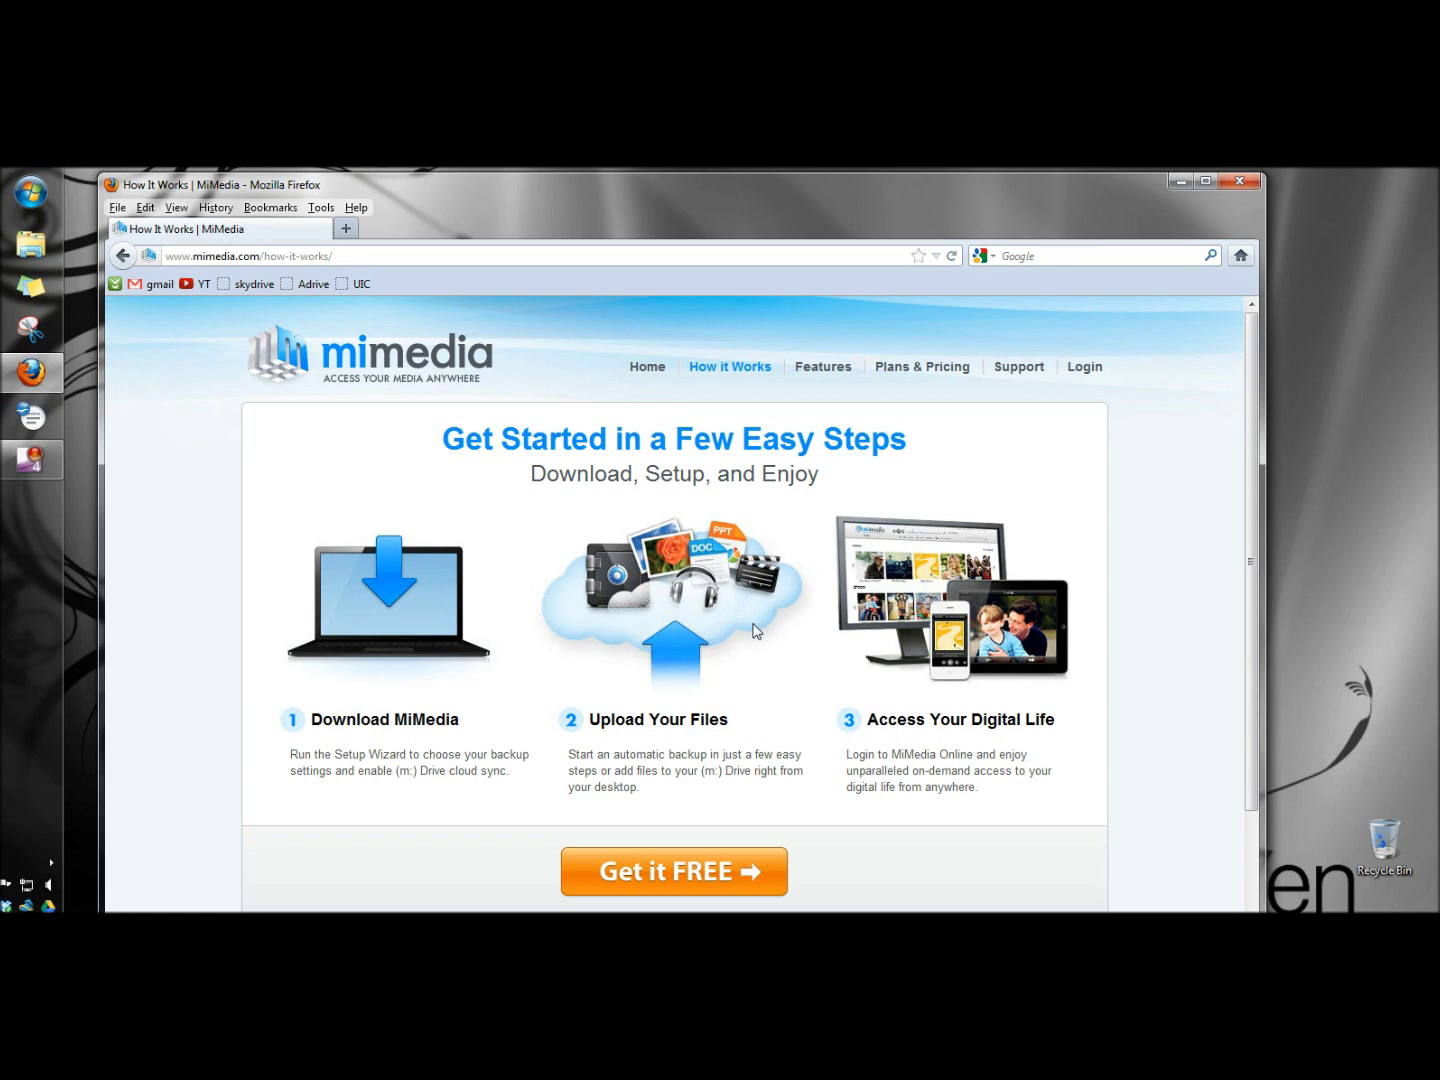
- Read the Features page, expanding the MiMedia Online details and the automatic backup section
{"action": "left_click", "coordinate": [816, 371]}
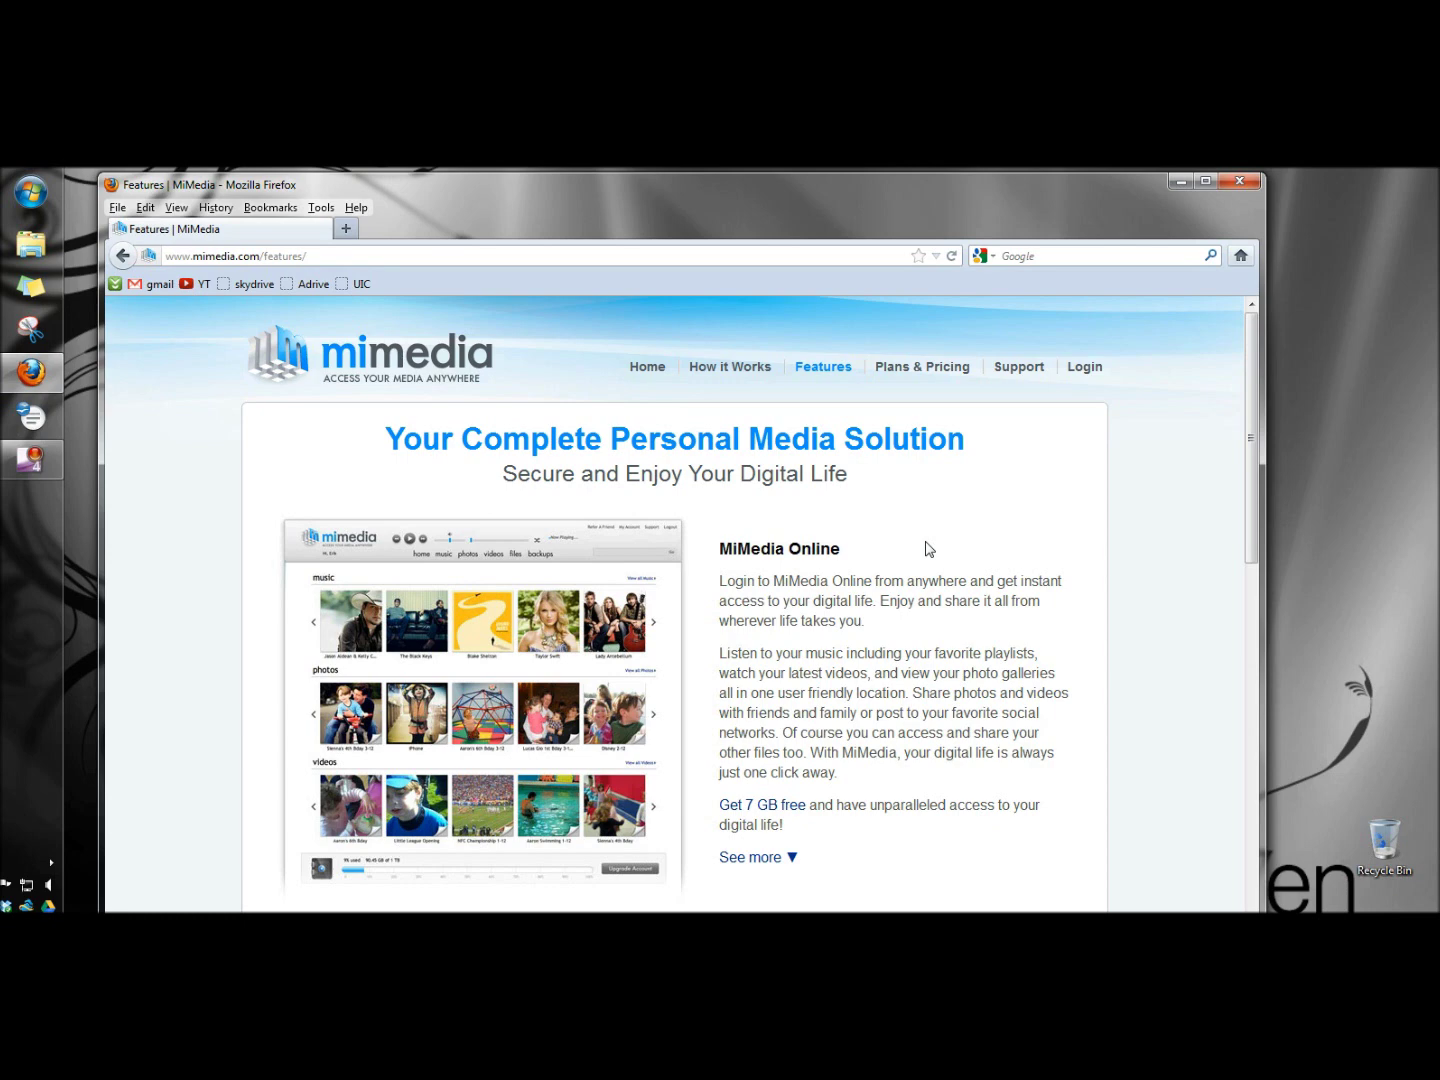
{"action": "scroll", "coordinate": [924, 547], "scroll_direction": "down", "scroll_amount": 2}
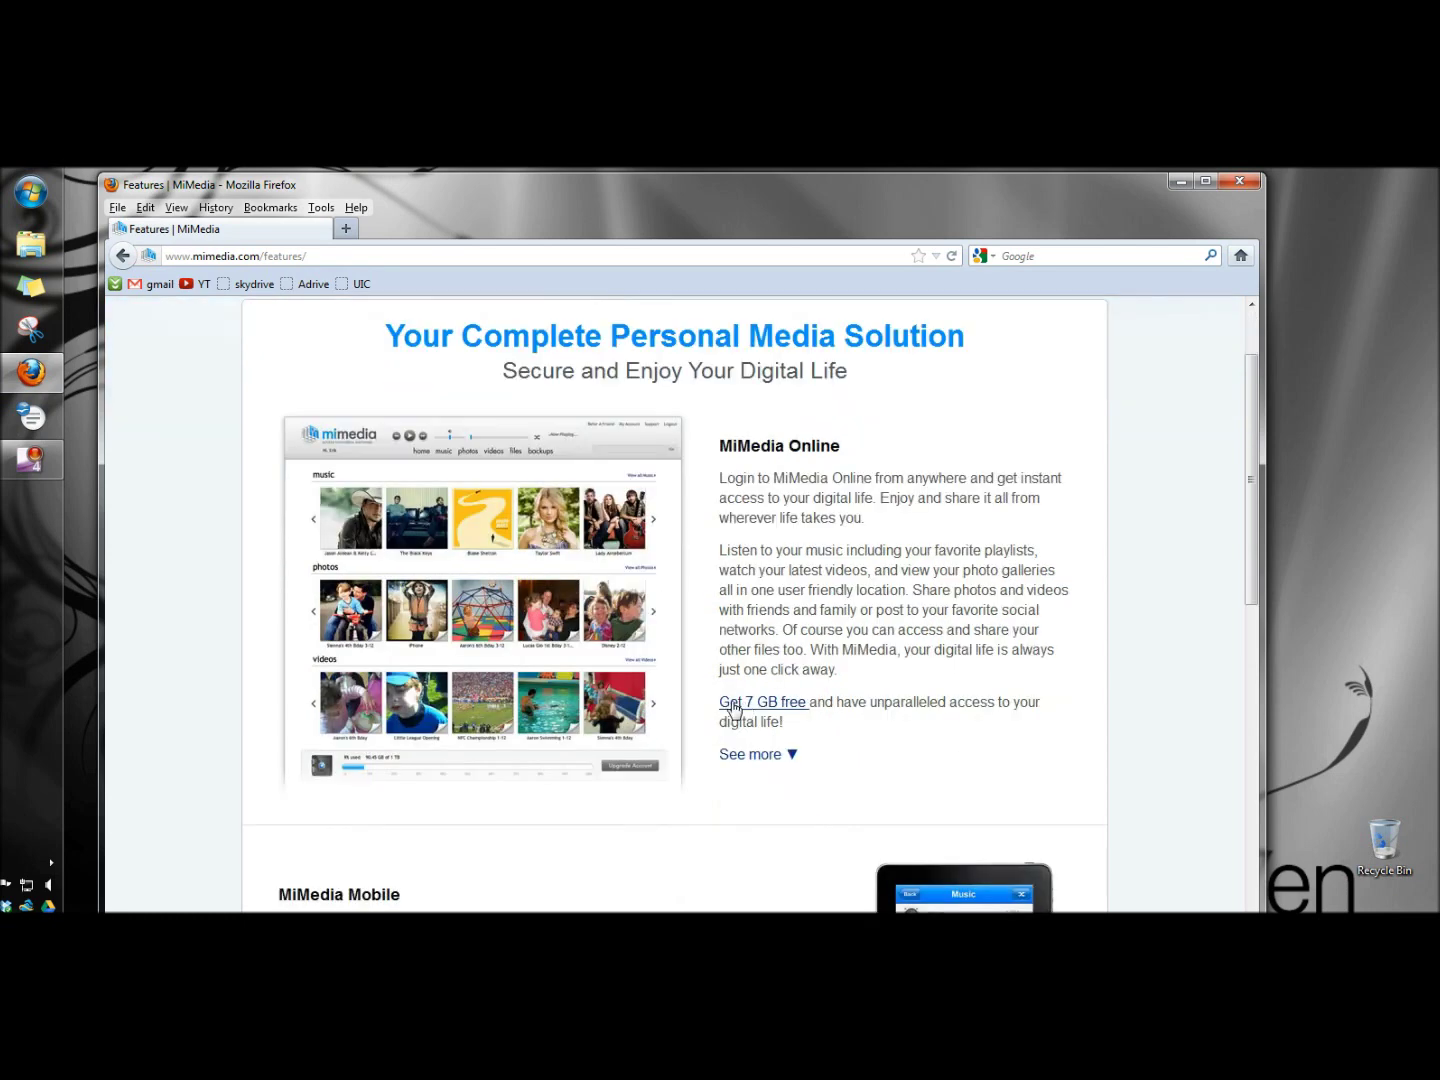
{"action": "left_click", "coordinate": [788, 757]}
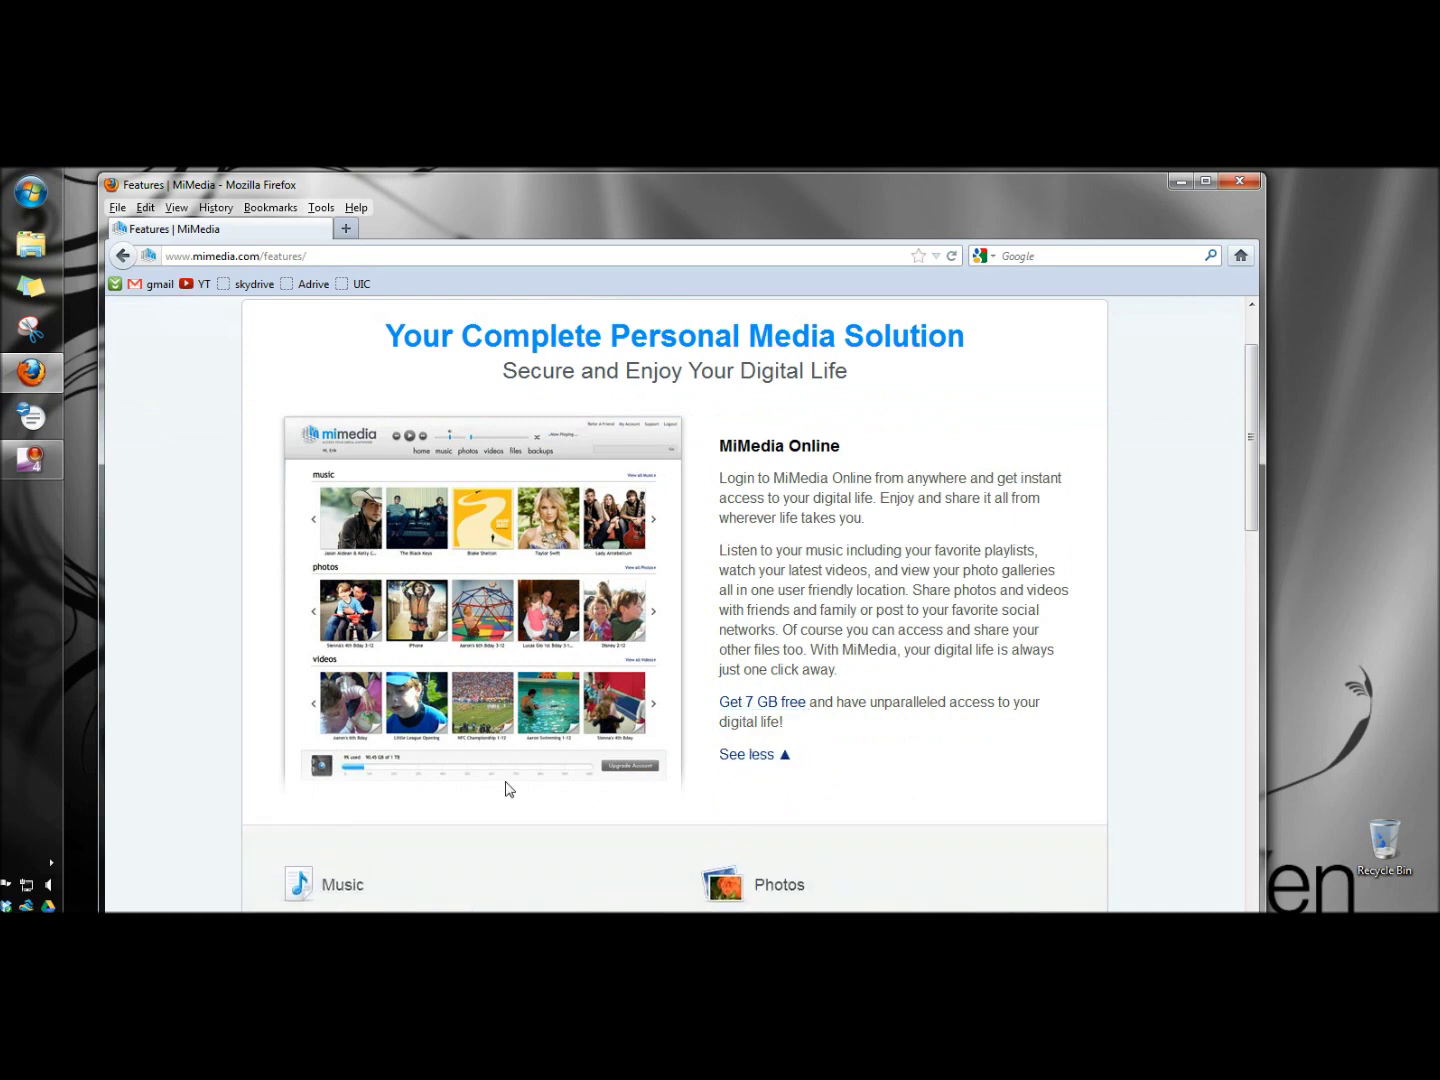
{"action": "scroll", "coordinate": [545, 781], "scroll_direction": "down", "scroll_amount": 5}
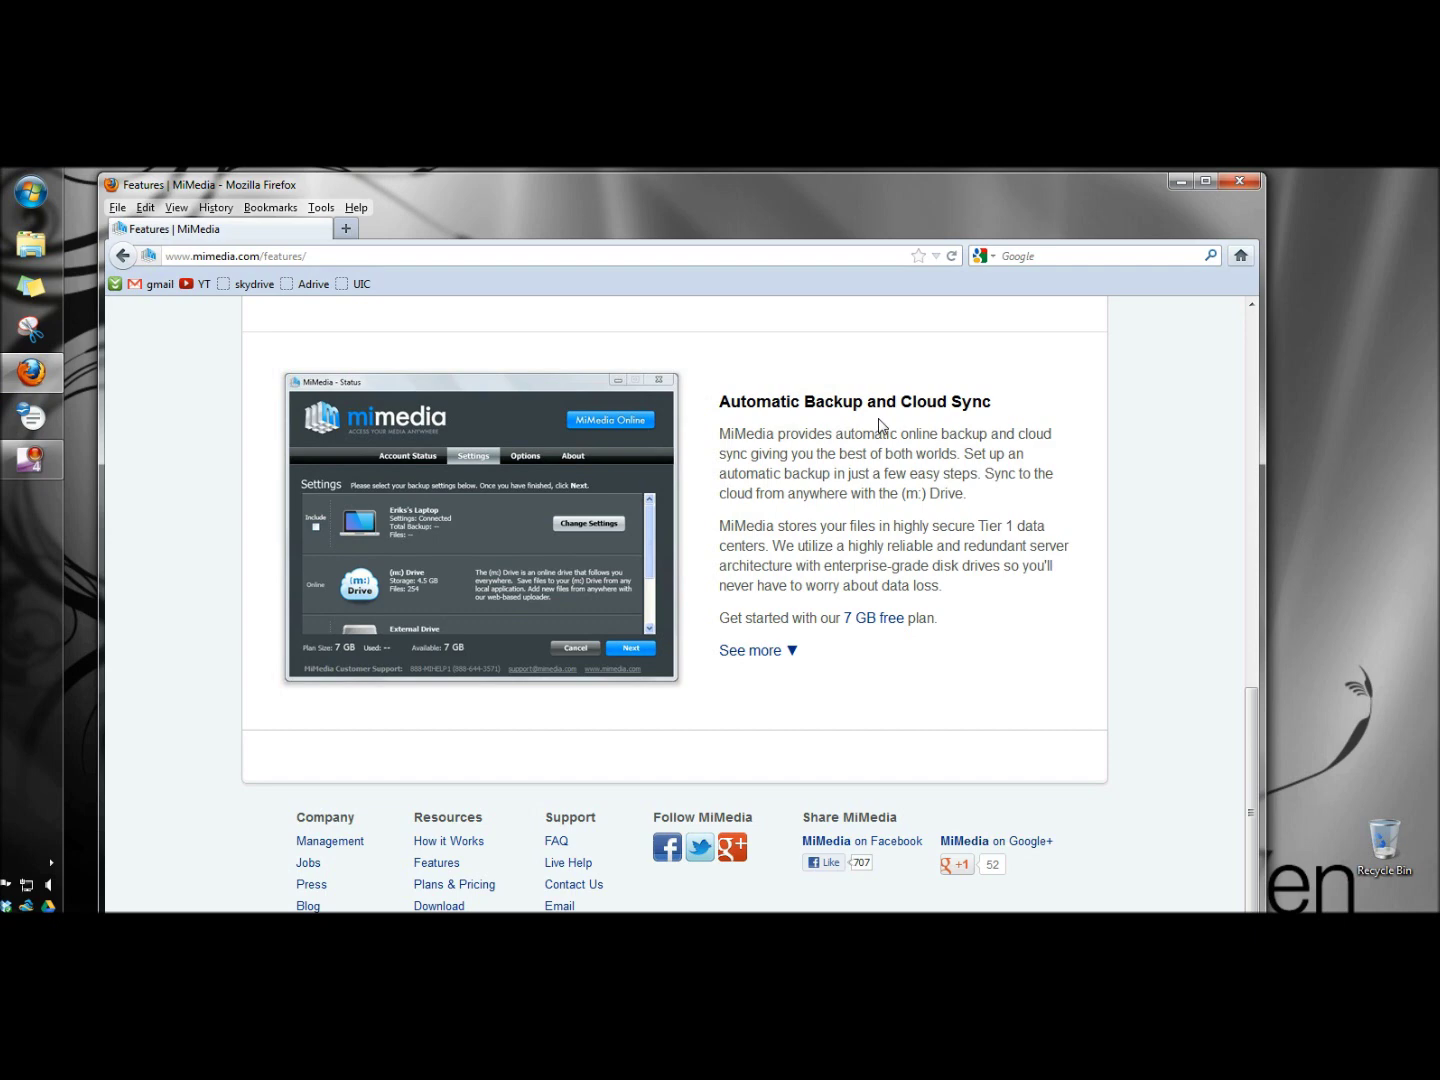
{"action": "scroll", "coordinate": [879, 427], "scroll_direction": "up", "scroll_amount": 10}
{"action": "scroll", "coordinate": [878, 393], "scroll_direction": "up", "scroll_amount": 3}
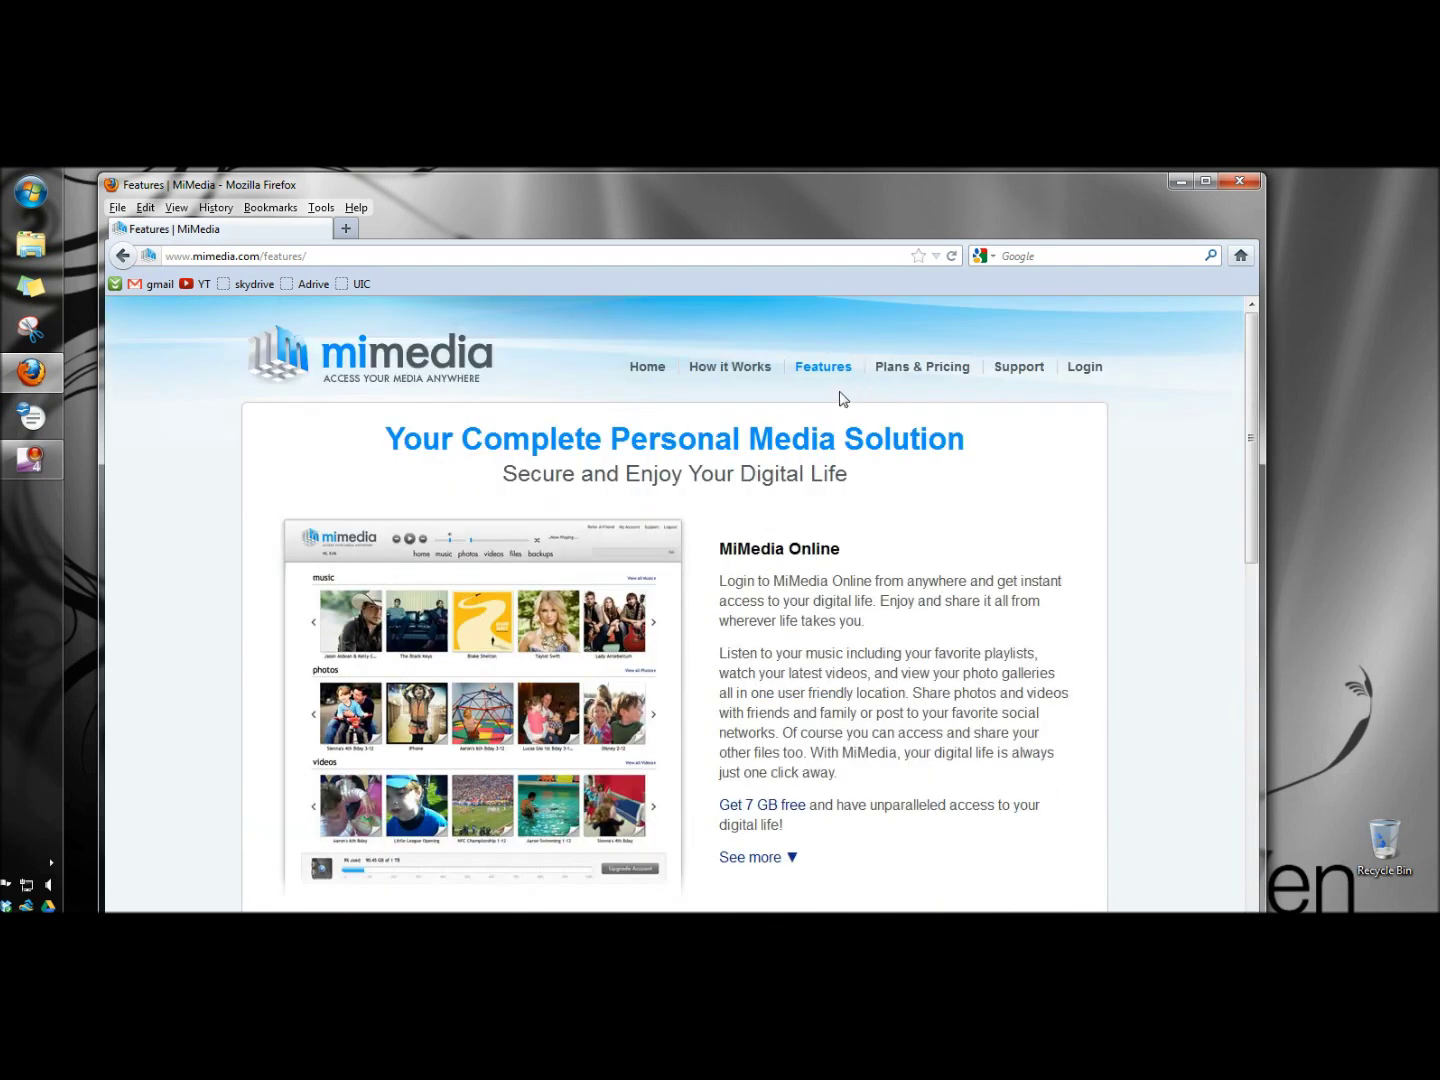
- Compare the Free and Premium plans and begin signing up for the 7 GB 100% Free plan
{"action": "left_click", "coordinate": [940, 374]}
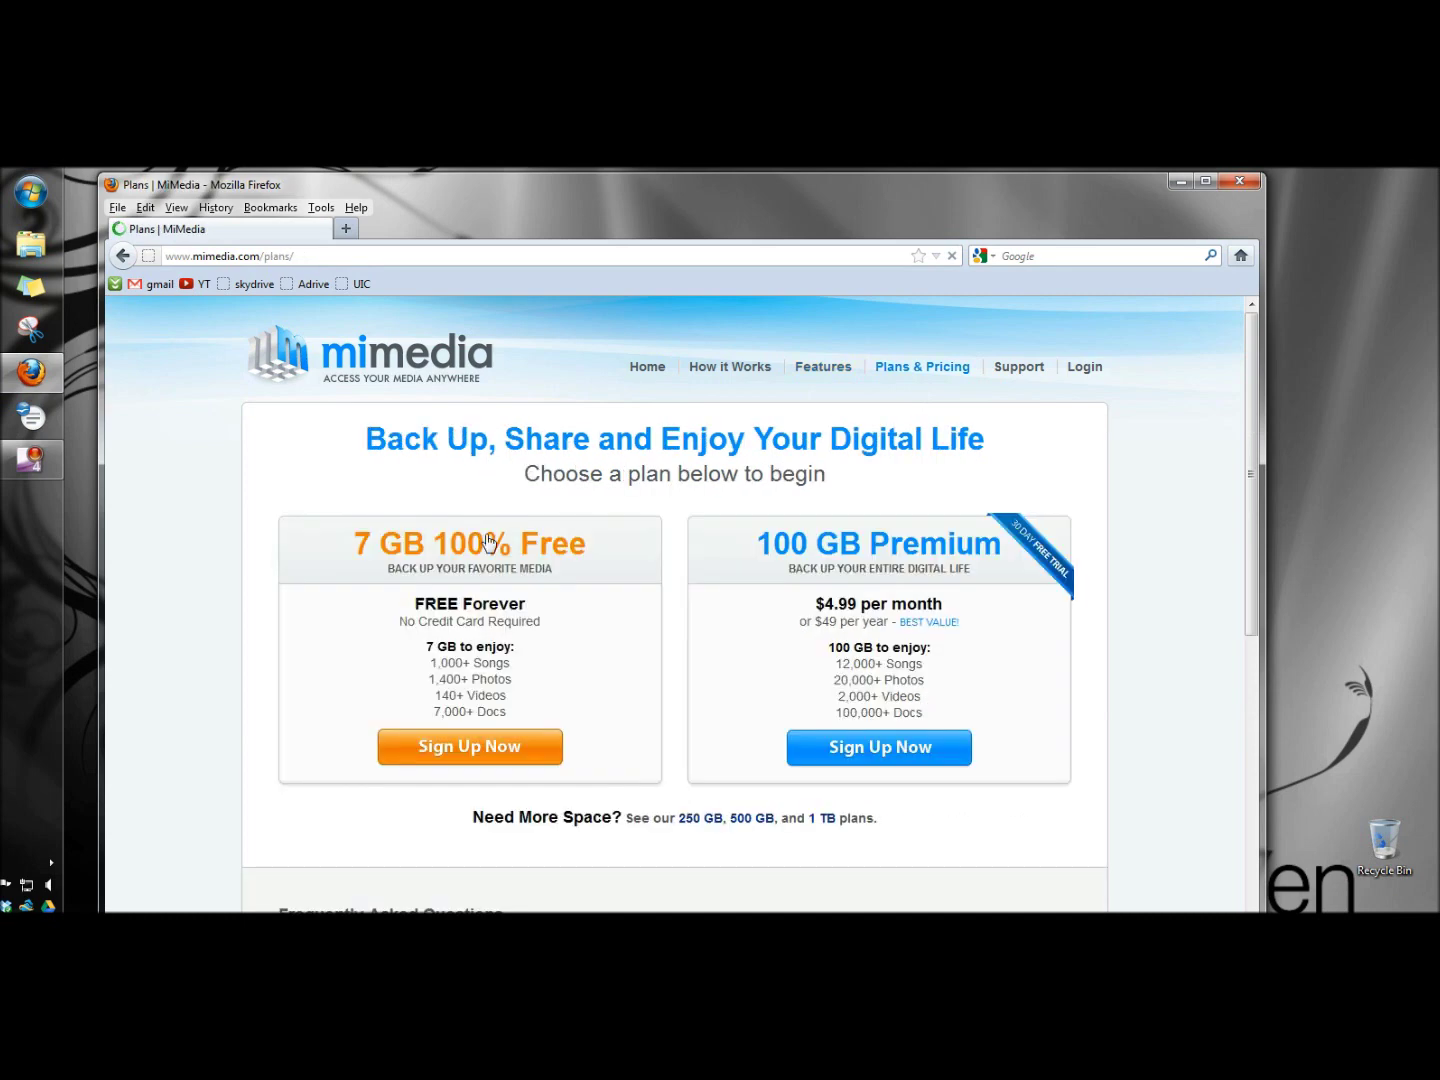
{"action": "scroll", "coordinate": [718, 538], "scroll_direction": "down", "scroll_amount": 2}
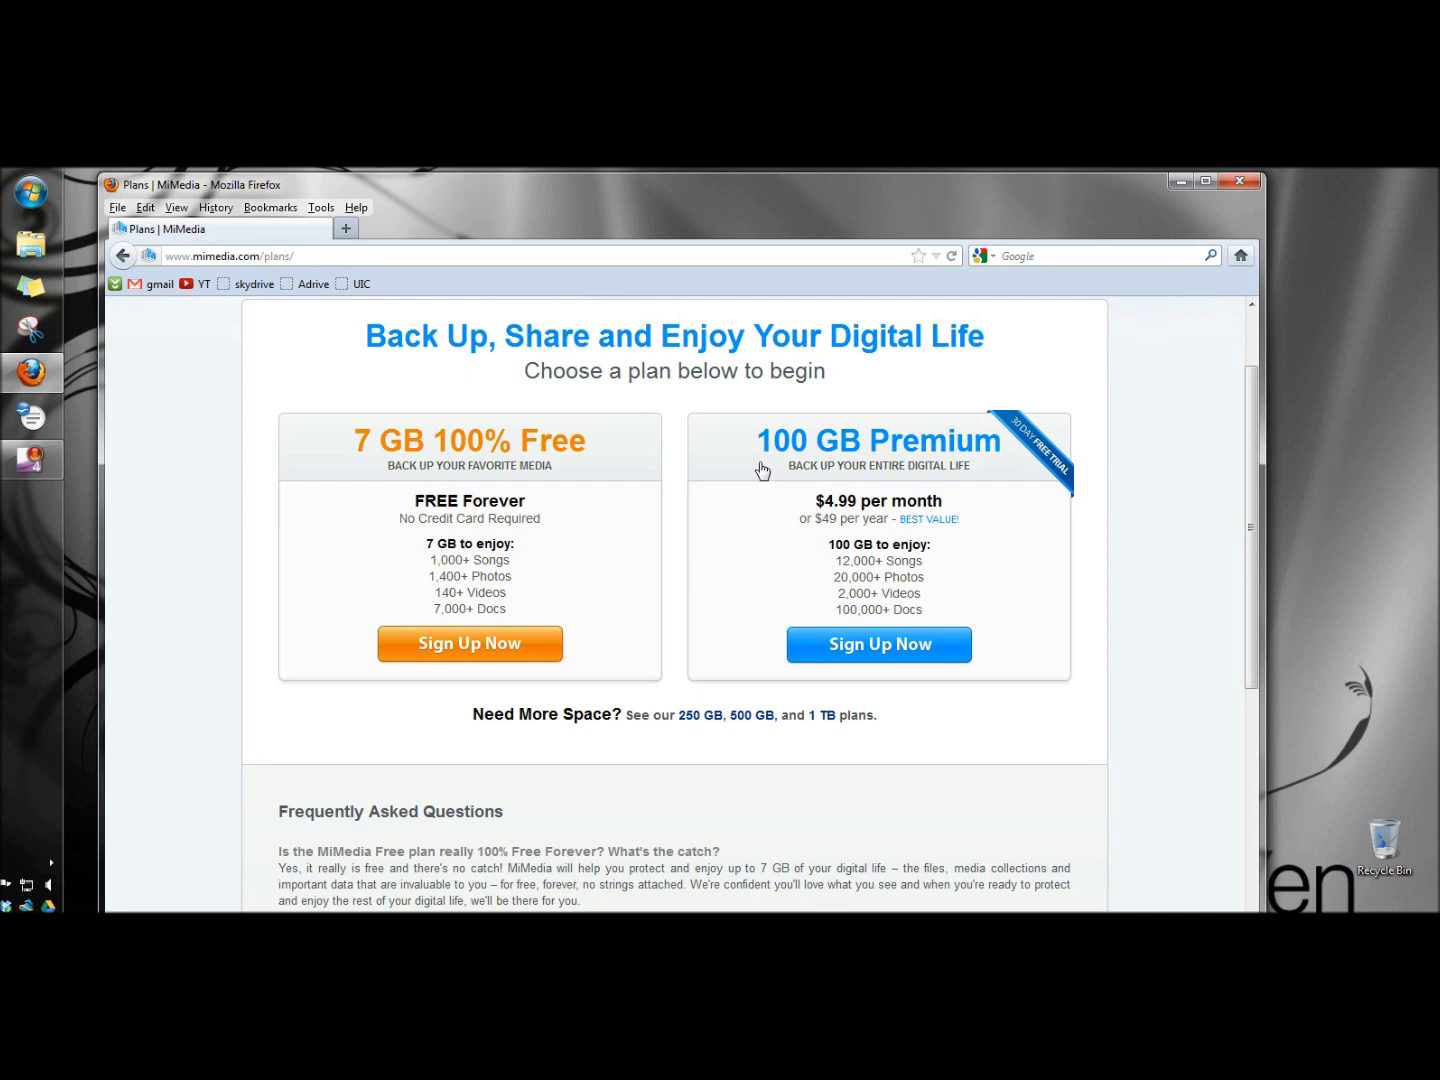
{"action": "left_click", "coordinate": [457, 648]}
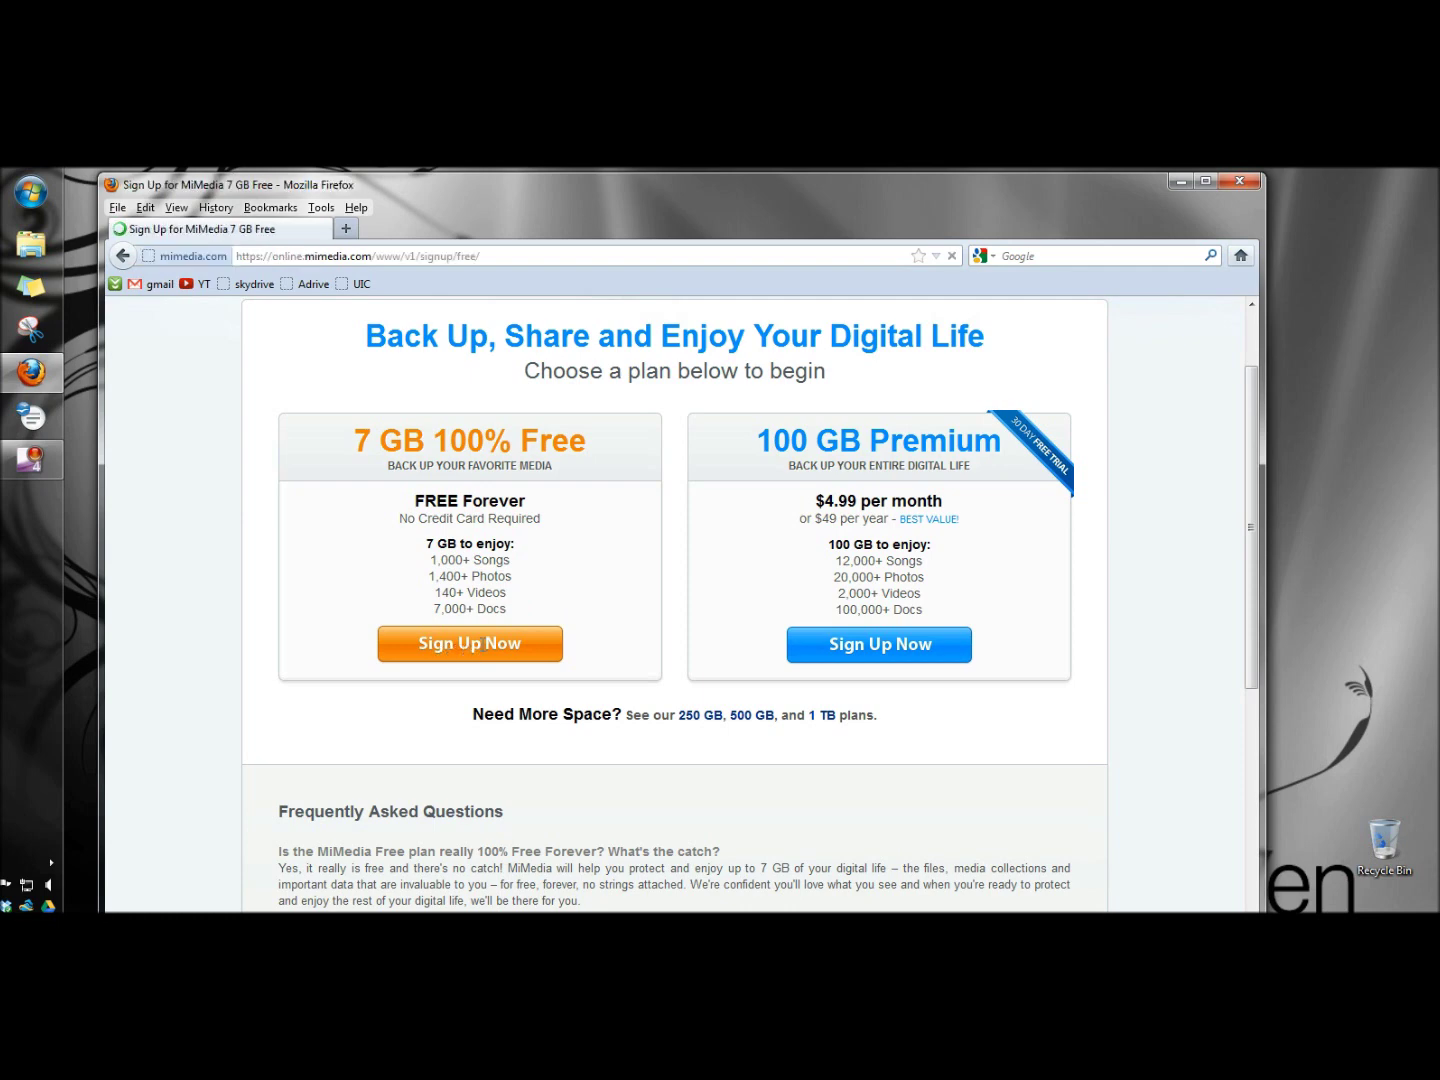
- Submit the free account sign-up form, then save and run the MiMedia Windows installer
{"action": "scroll", "coordinate": [483, 508], "scroll_direction": "down", "scroll_amount": 1}
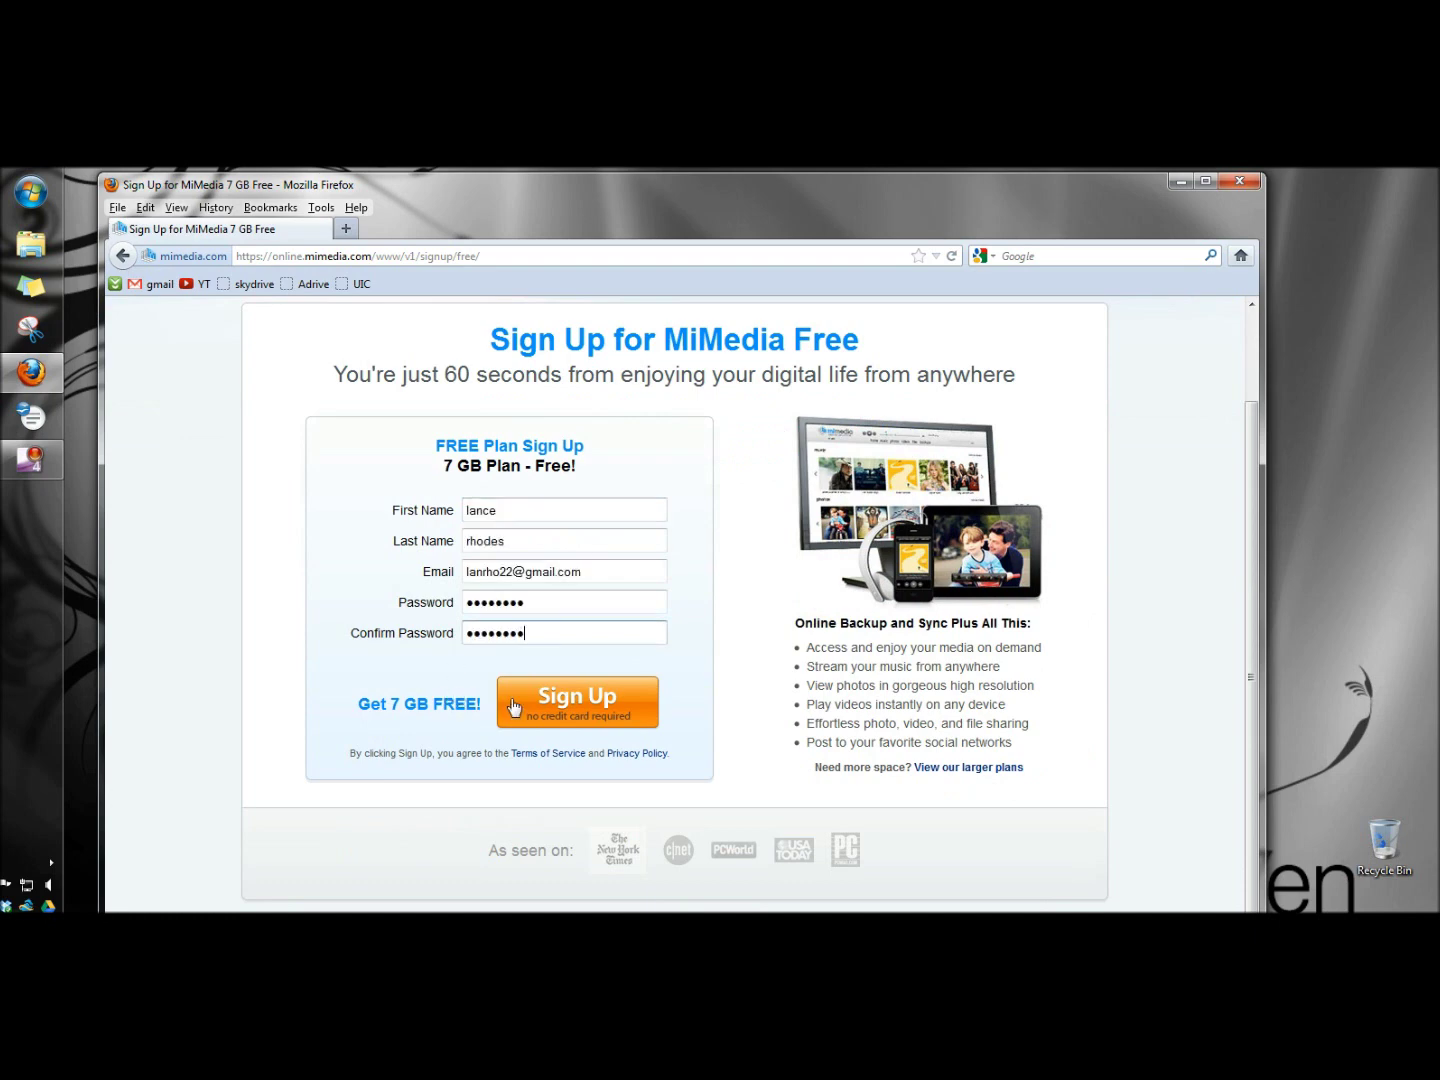
{"action": "left_click", "coordinate": [568, 712]}
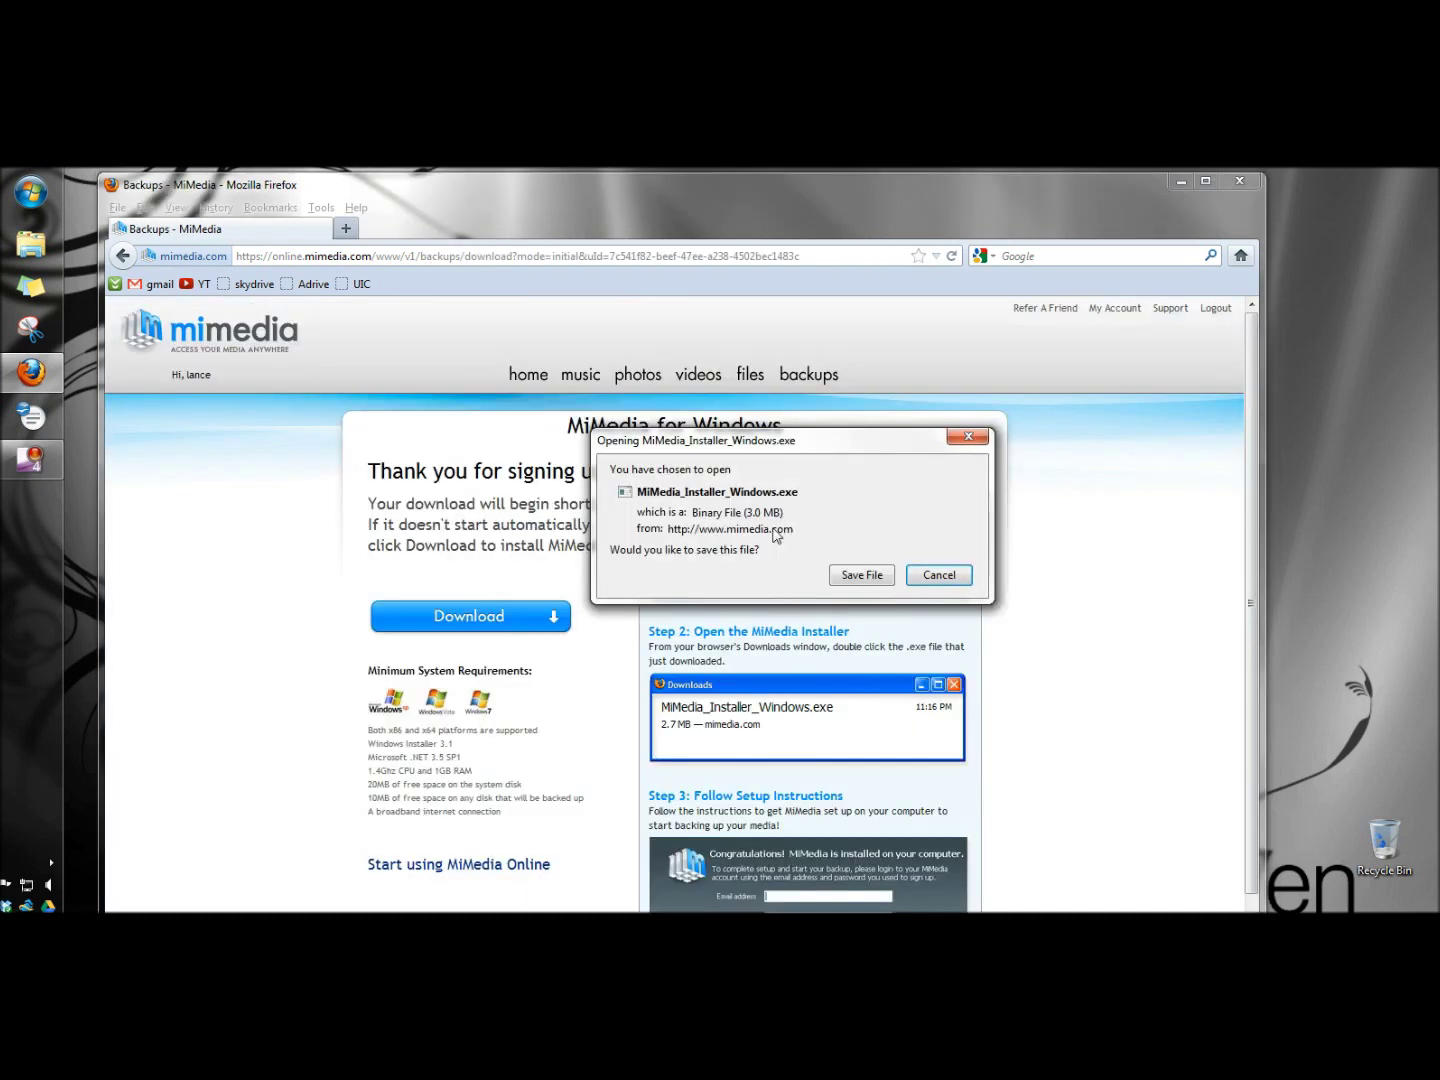
{"action": "left_click", "coordinate": [845, 579]}
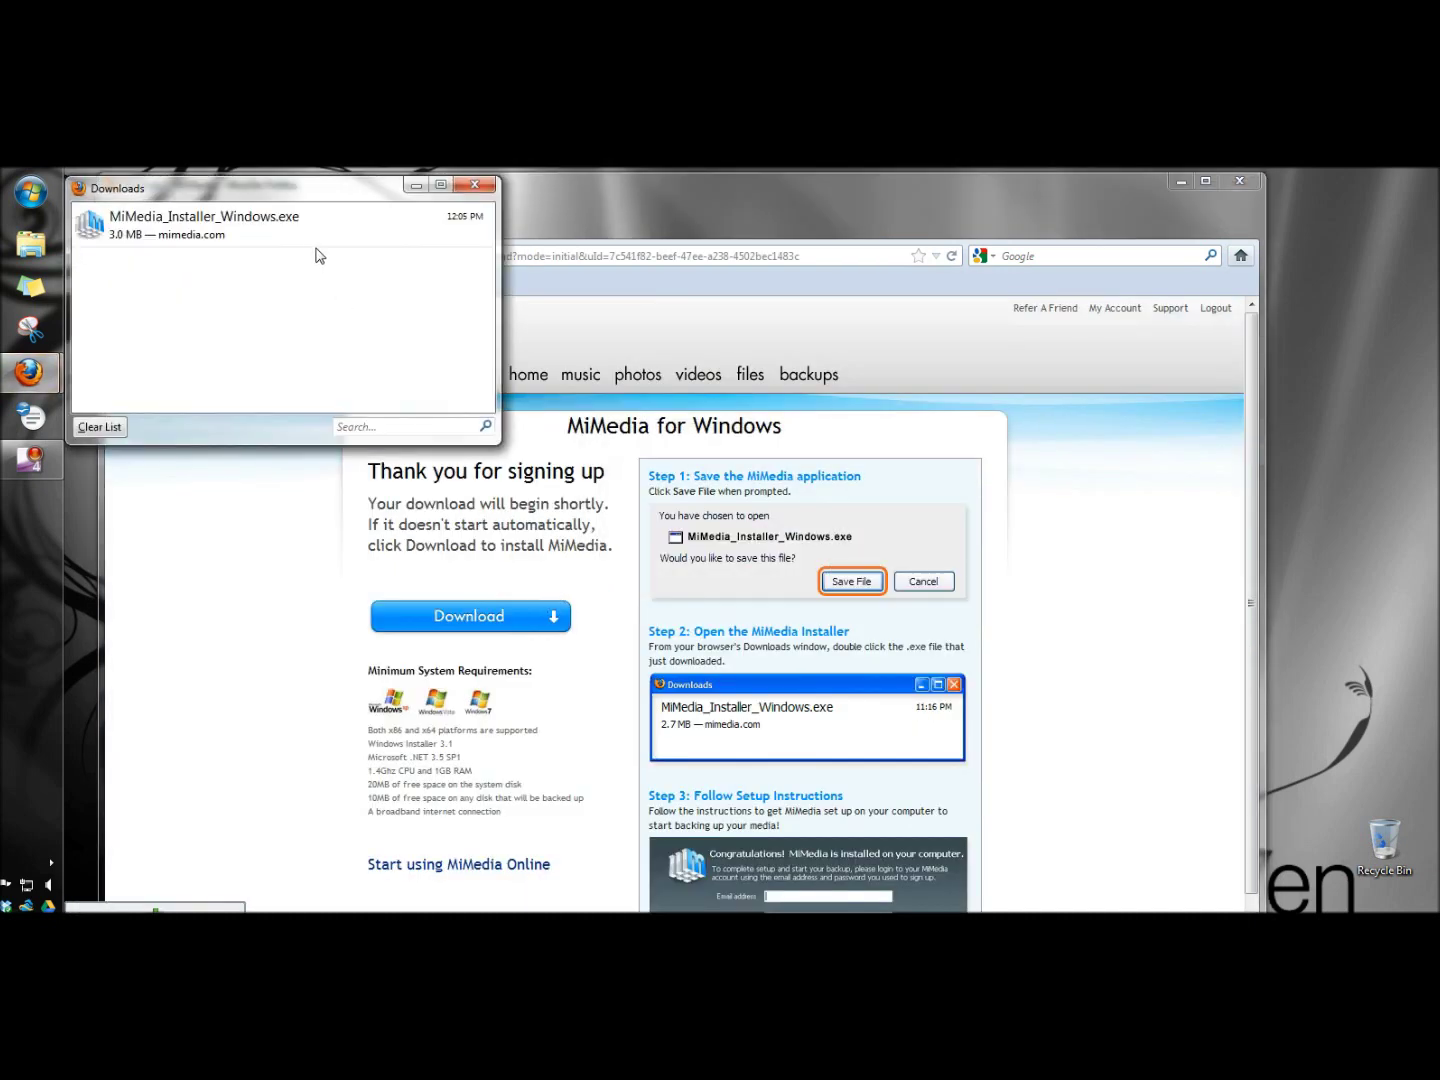
{"action": "left_click", "coordinate": [313, 239]}
{"action": "double_click", "coordinate": [312, 239]}
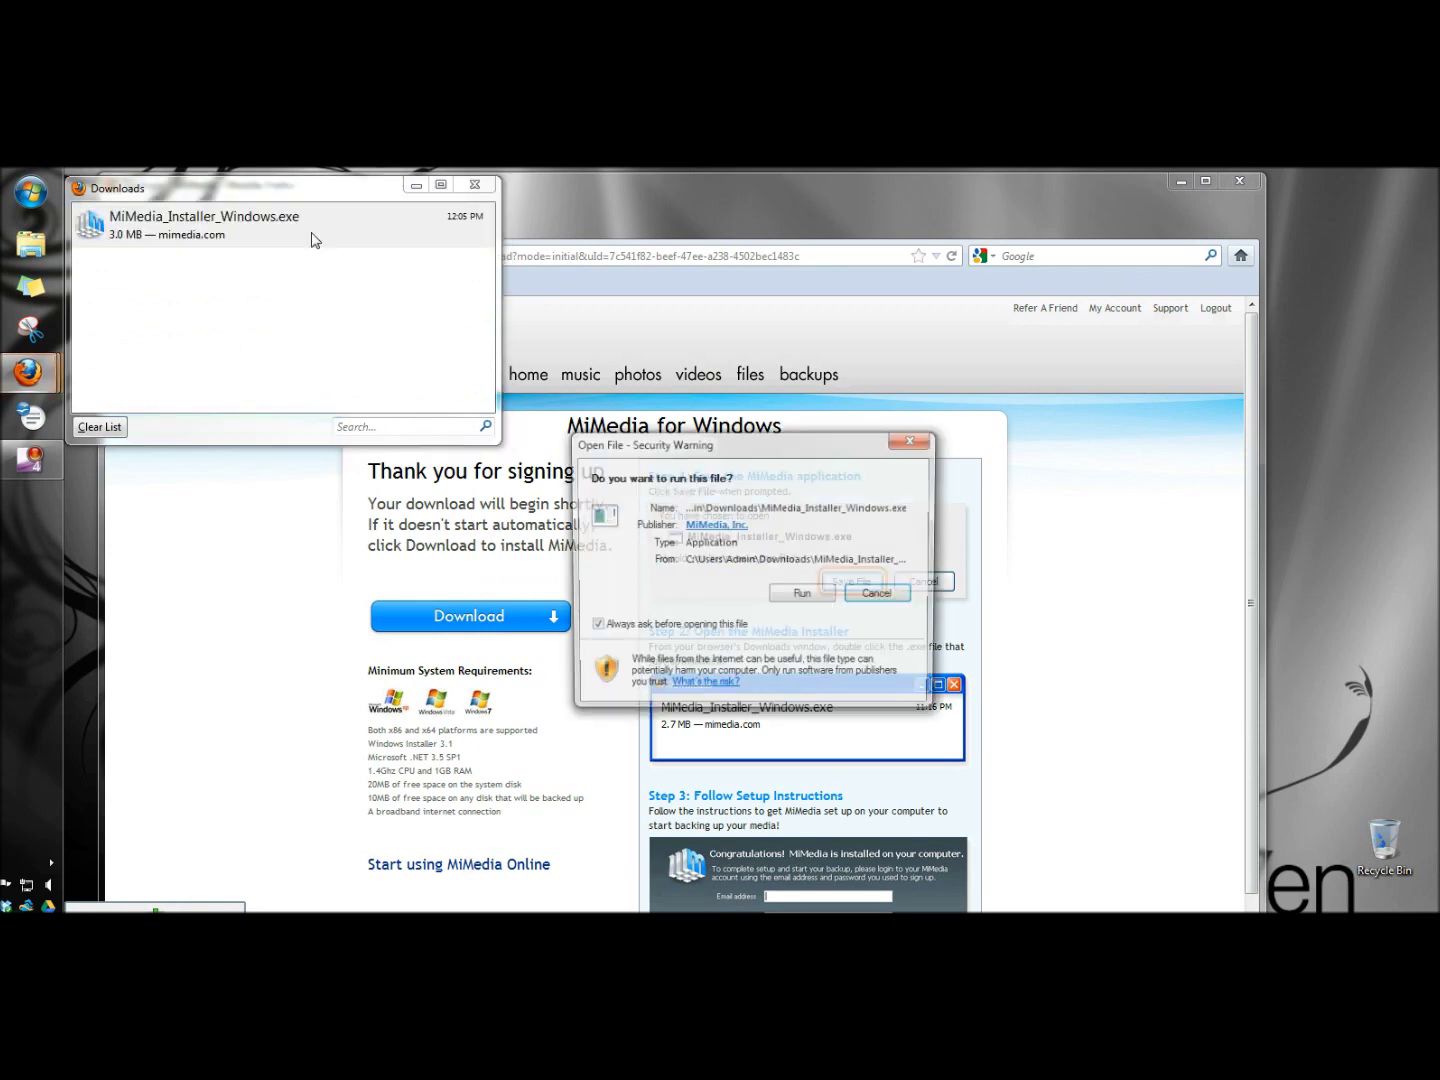
{"action": "left_click", "coordinate": [813, 596]}
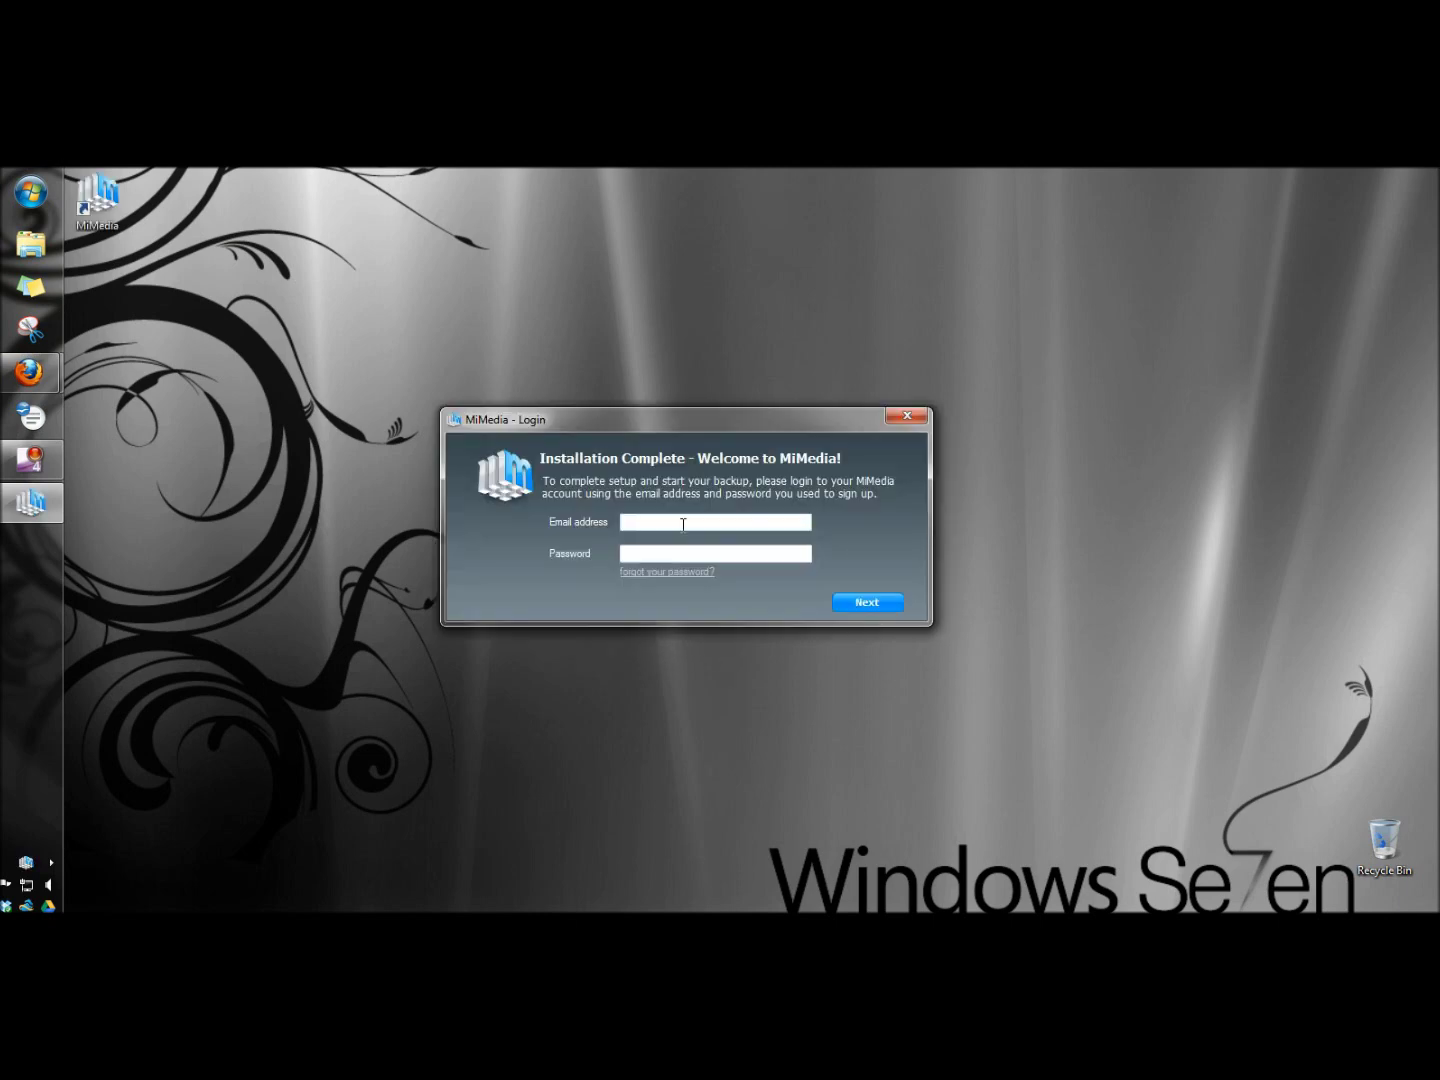
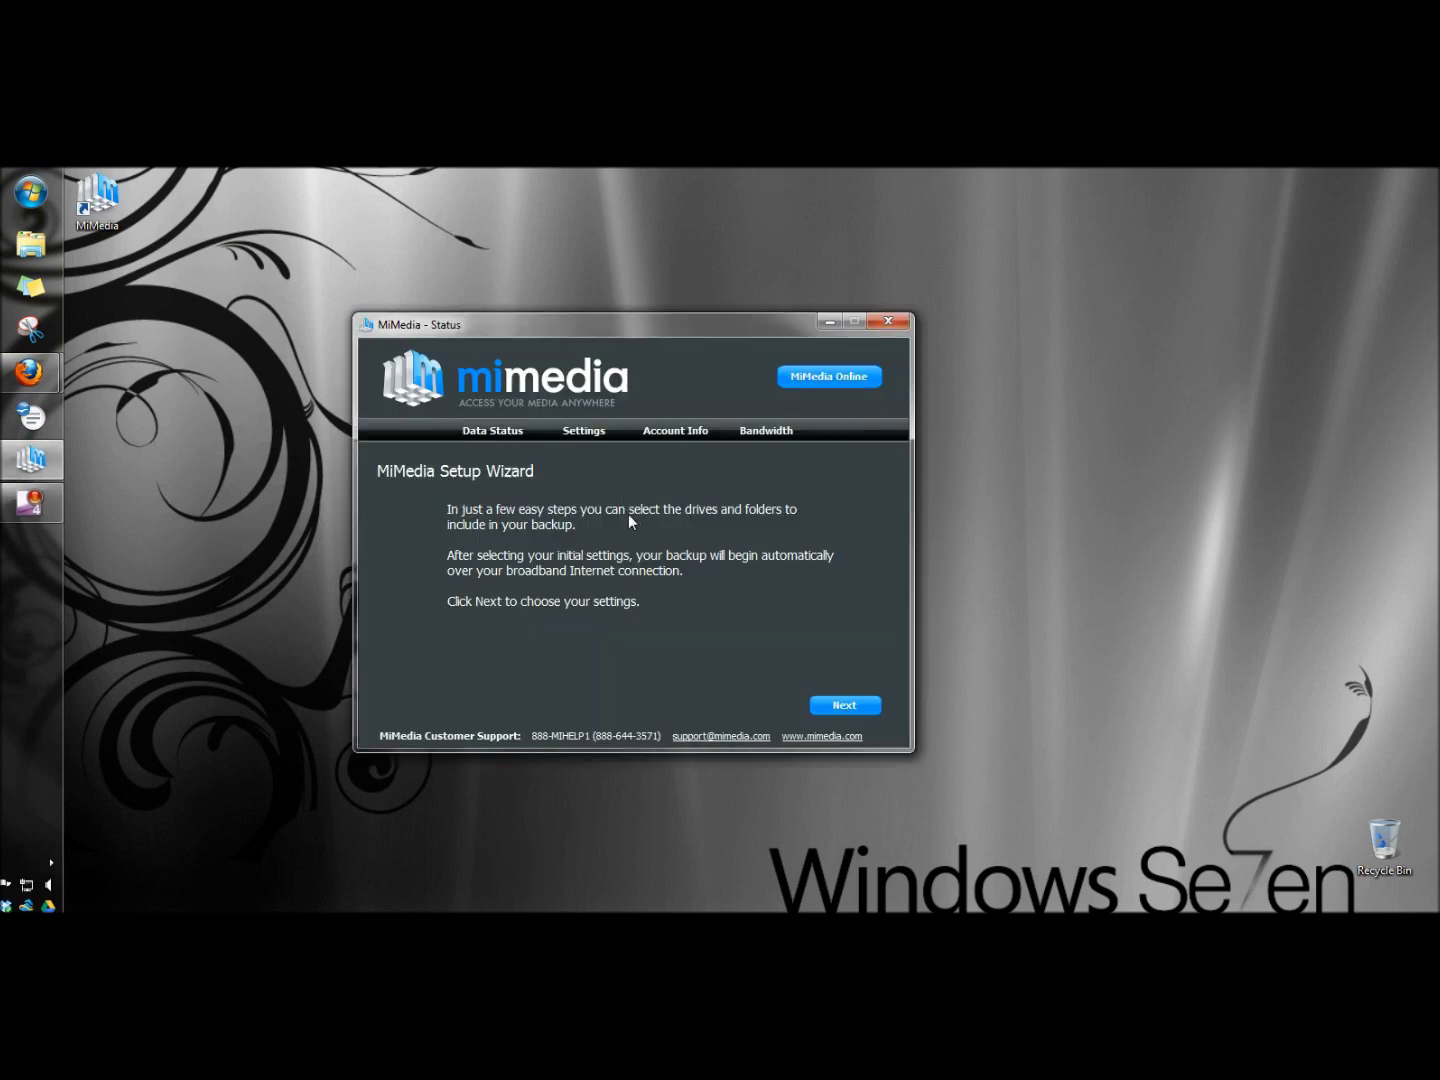
- Enter the login credentials, then include the Pictures folder on C:\ for backup (2.08 MB used)
{"action": "left_click", "coordinate": [841, 705]}
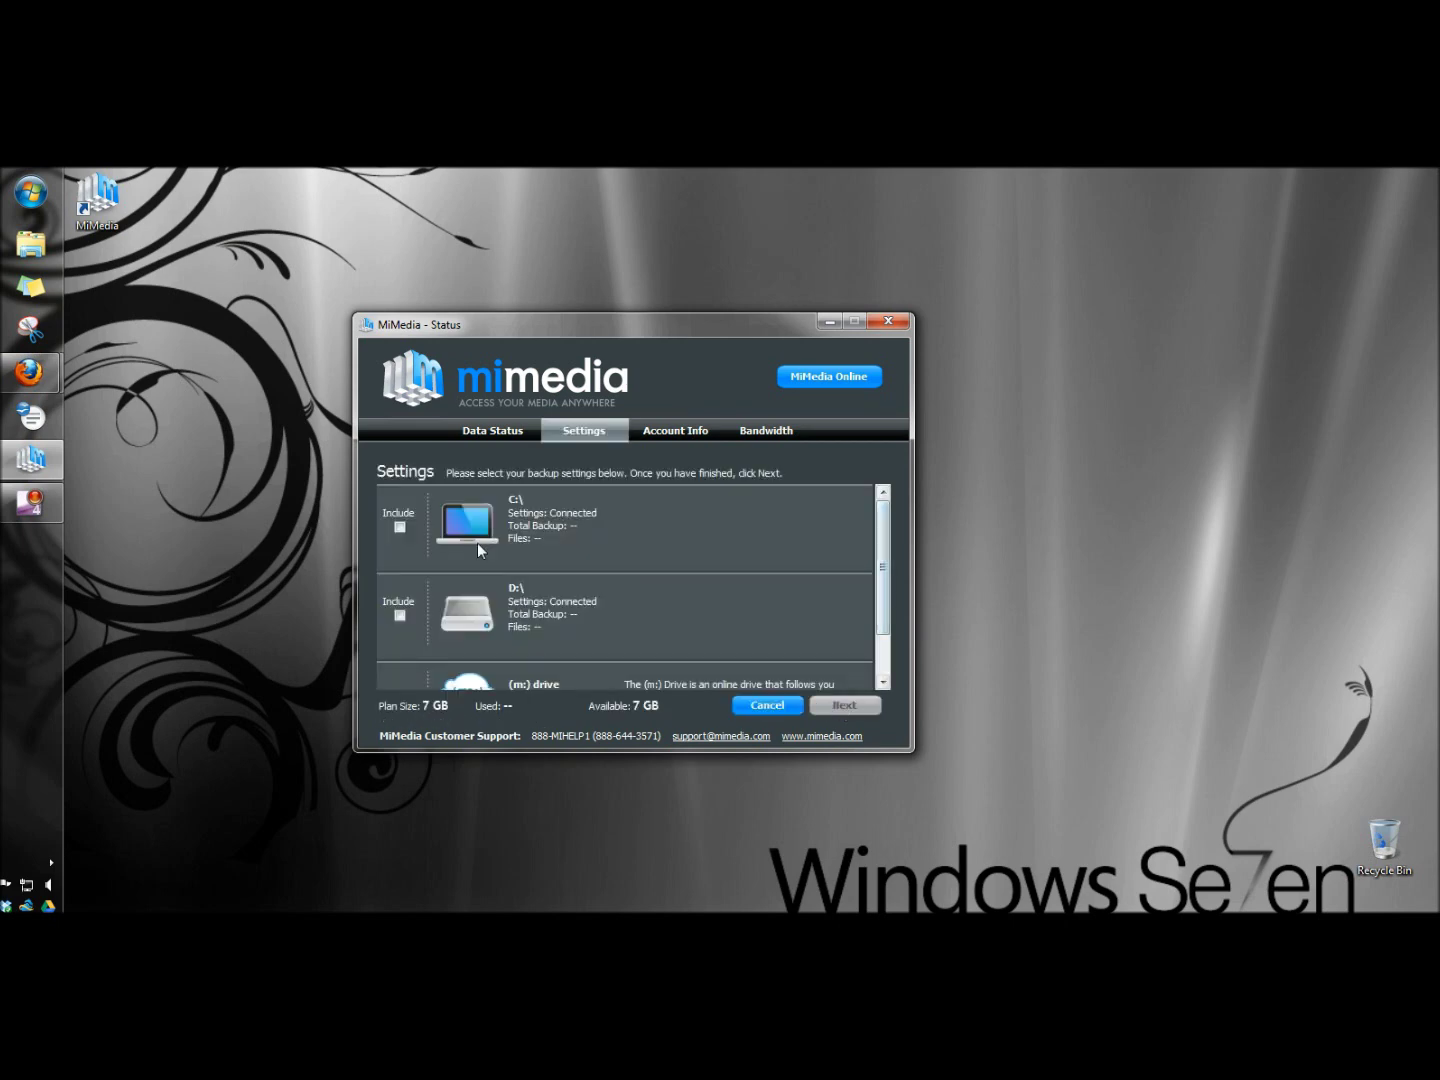
{"action": "left_click", "coordinate": [401, 527]}
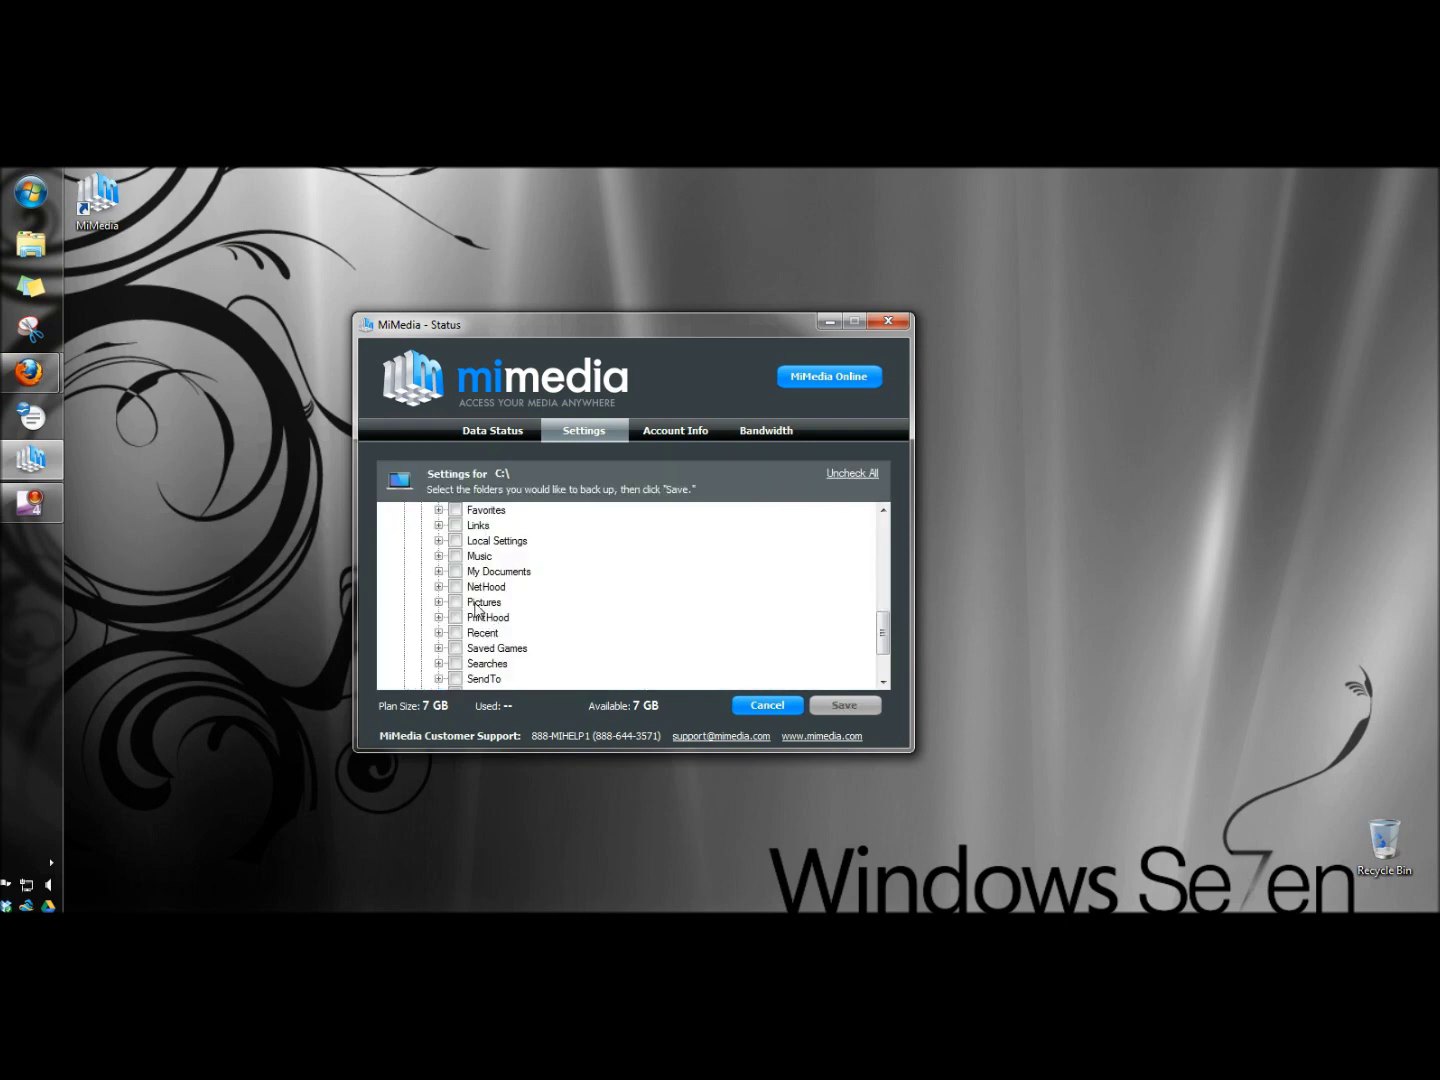
{"action": "left_click", "coordinate": [456, 603]}
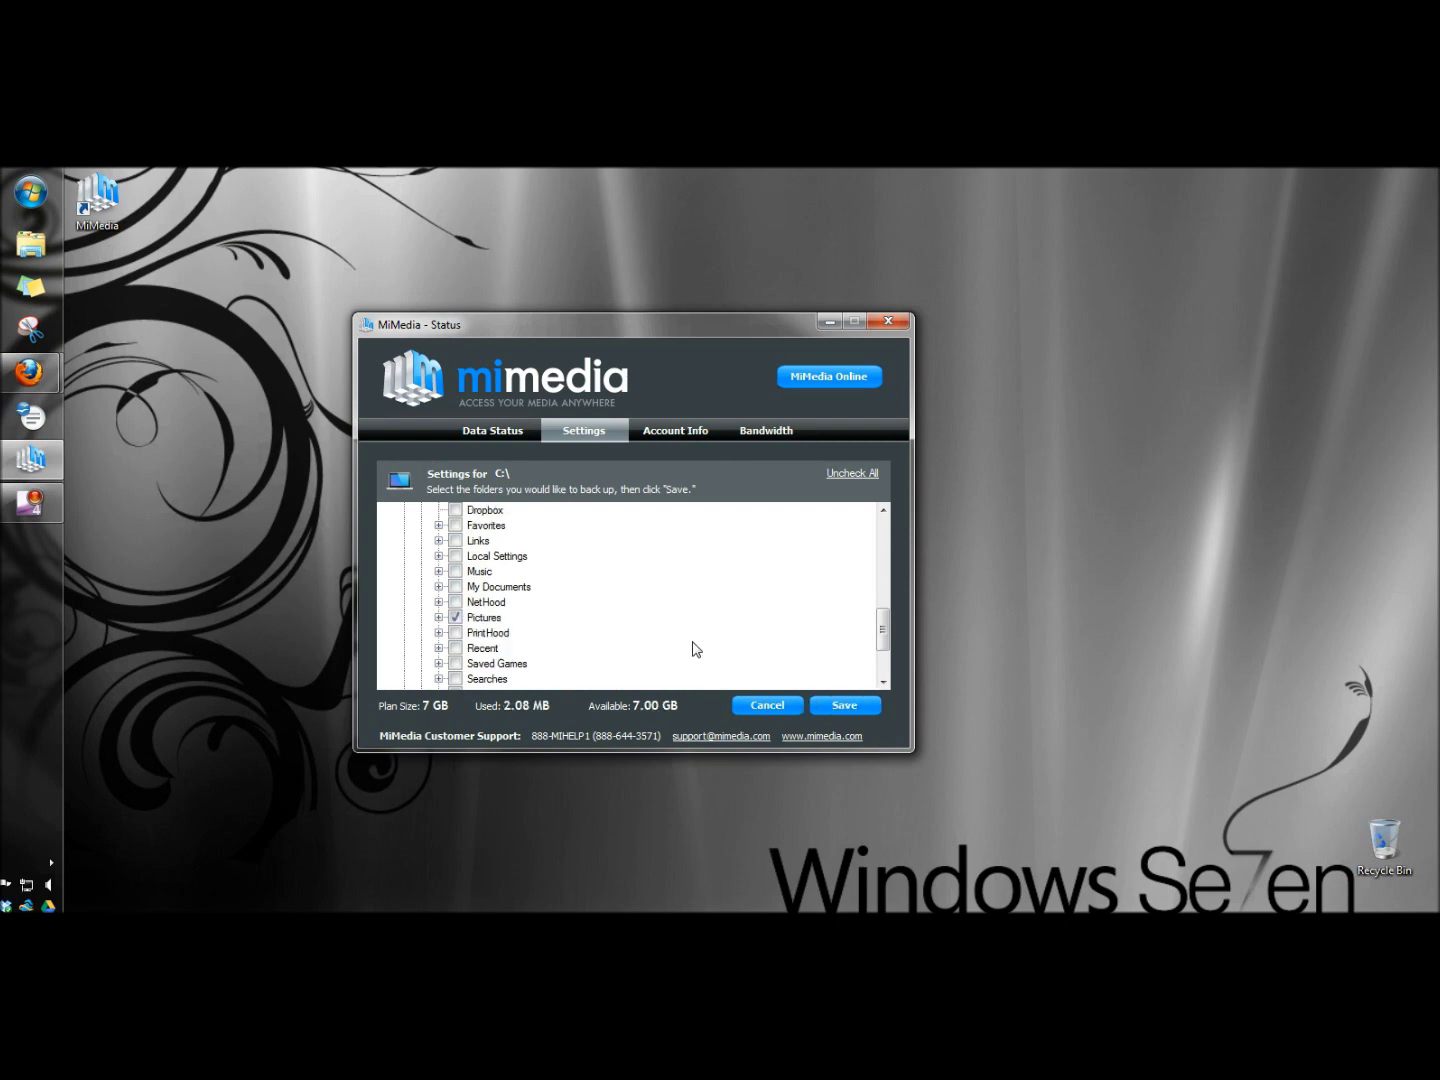
{"action": "scroll", "coordinate": [733, 649], "scroll_direction": "down", "scroll_amount": 2}
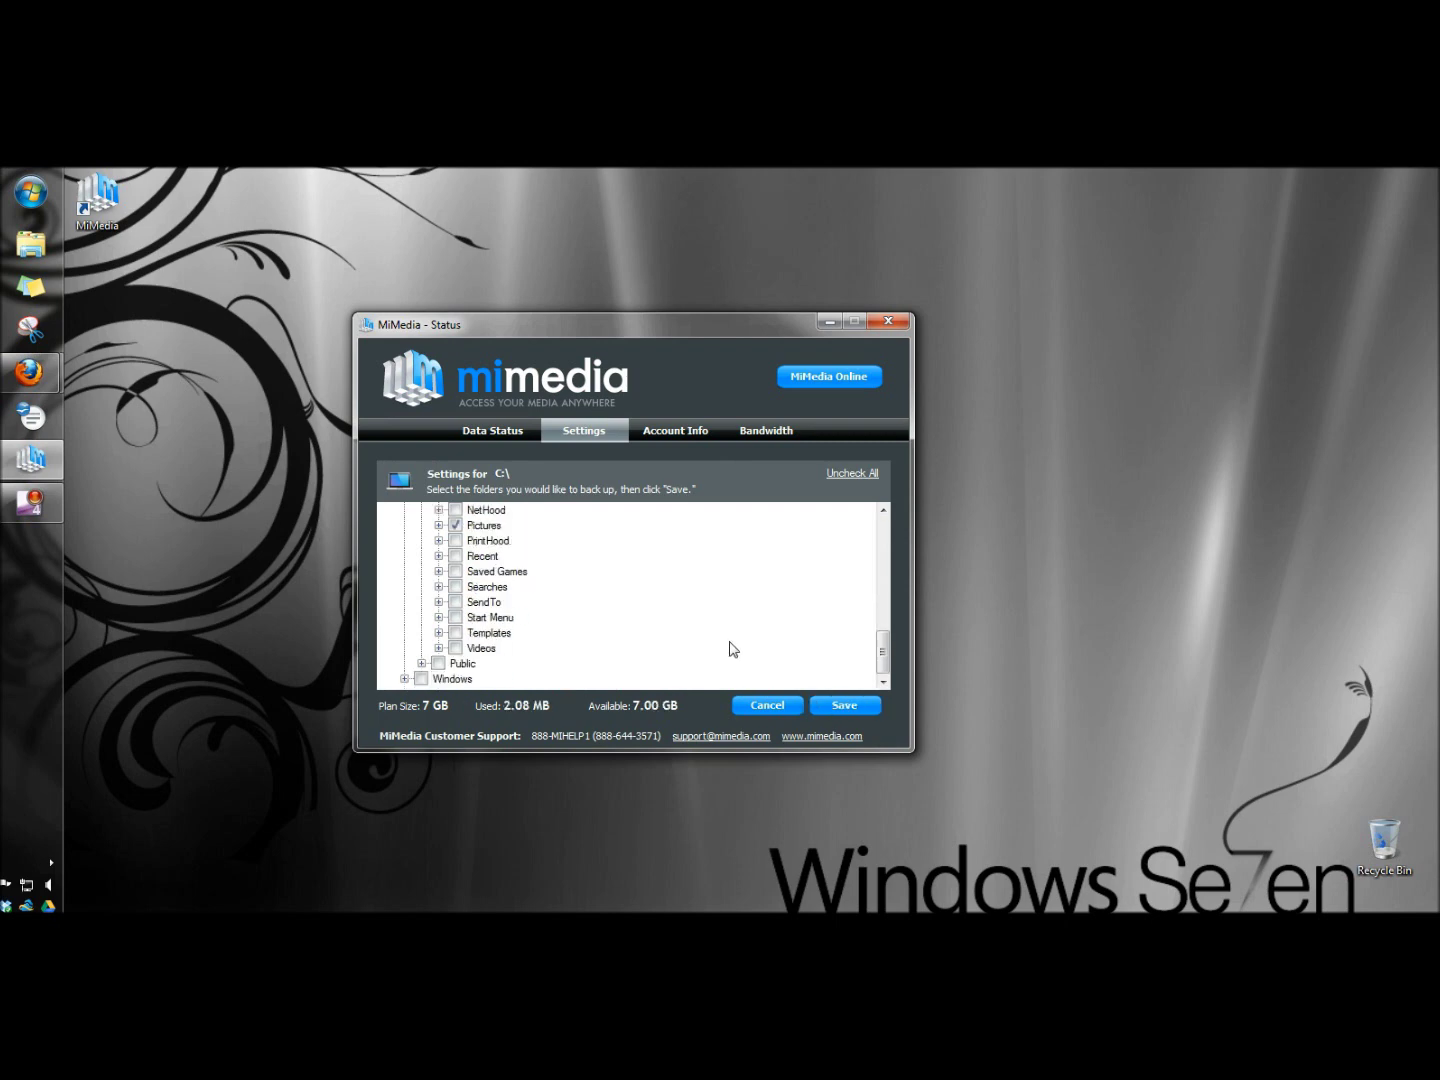
{"action": "left_click", "coordinate": [840, 705]}
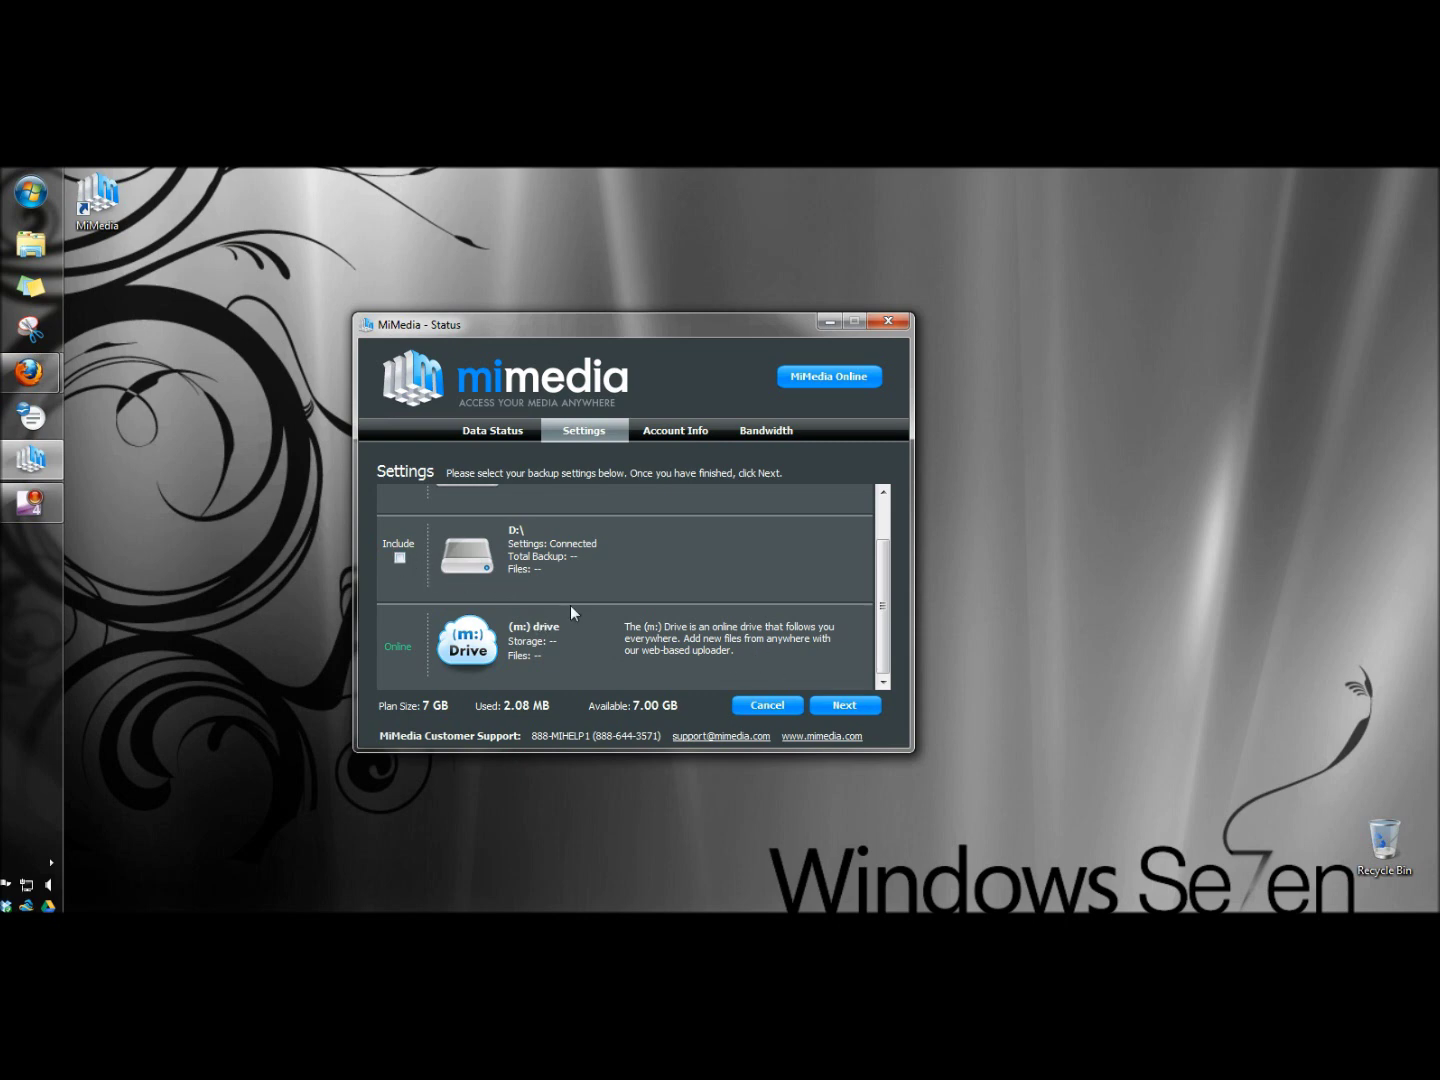
- Save the backup settings and finish the setup wizard
{"action": "left_click", "coordinate": [840, 704]}
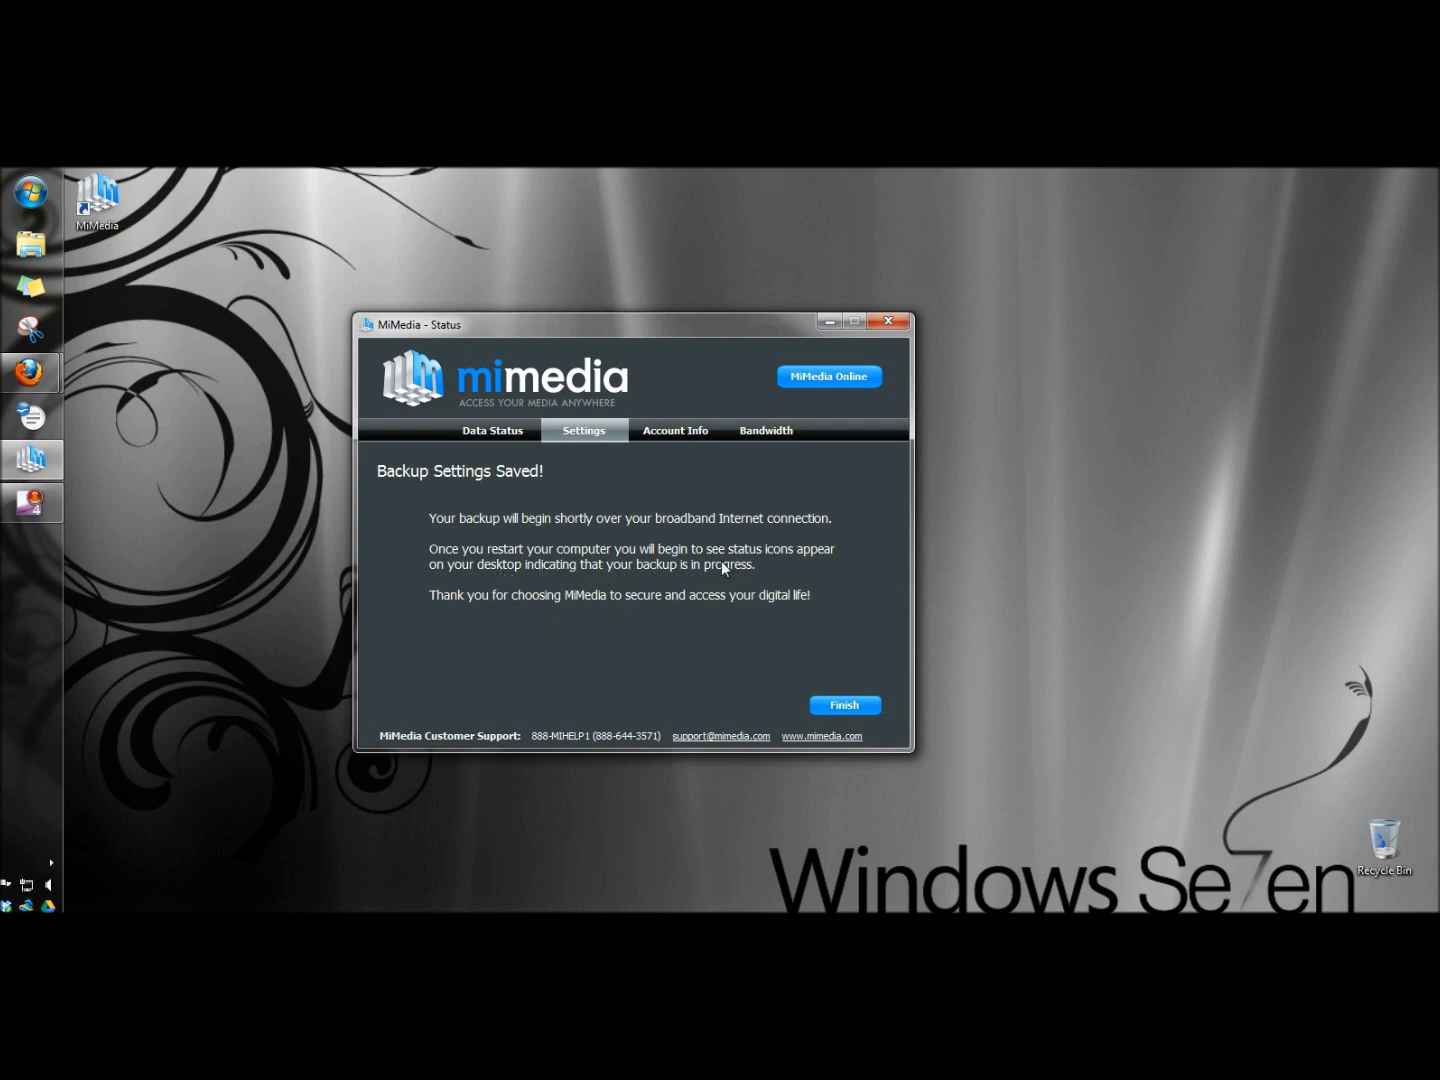
{"action": "left_click", "coordinate": [828, 705]}
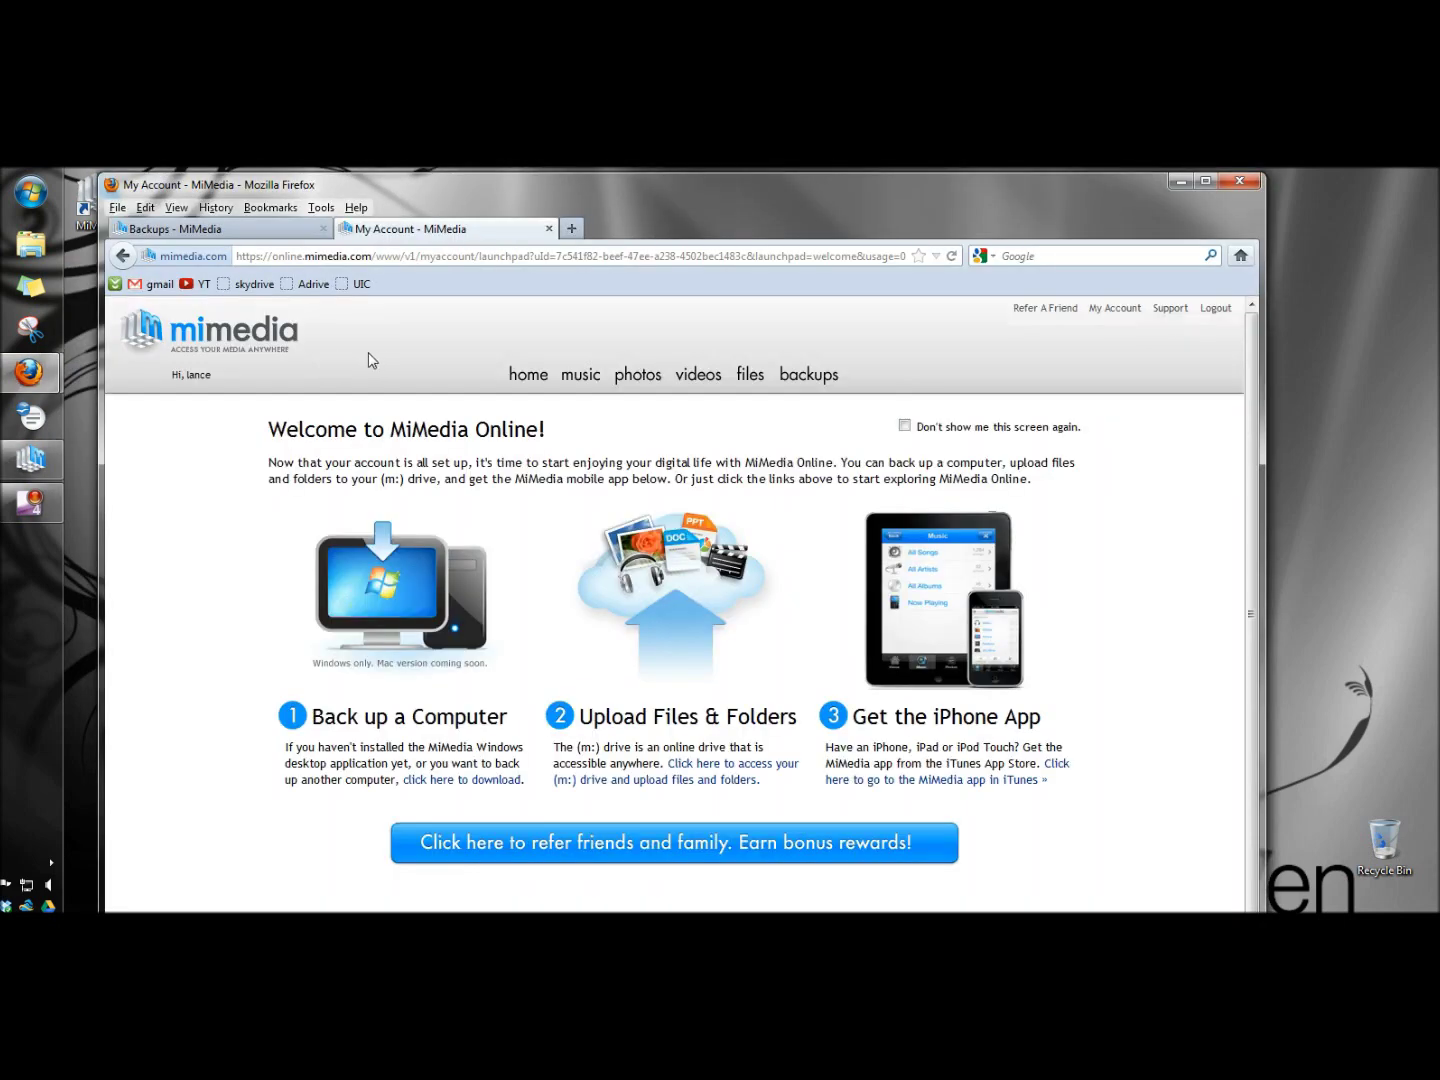
- Log out of MiMedia Online, close Firefox and close the MiMedia Status window
{"action": "left_click", "coordinate": [1218, 310]}
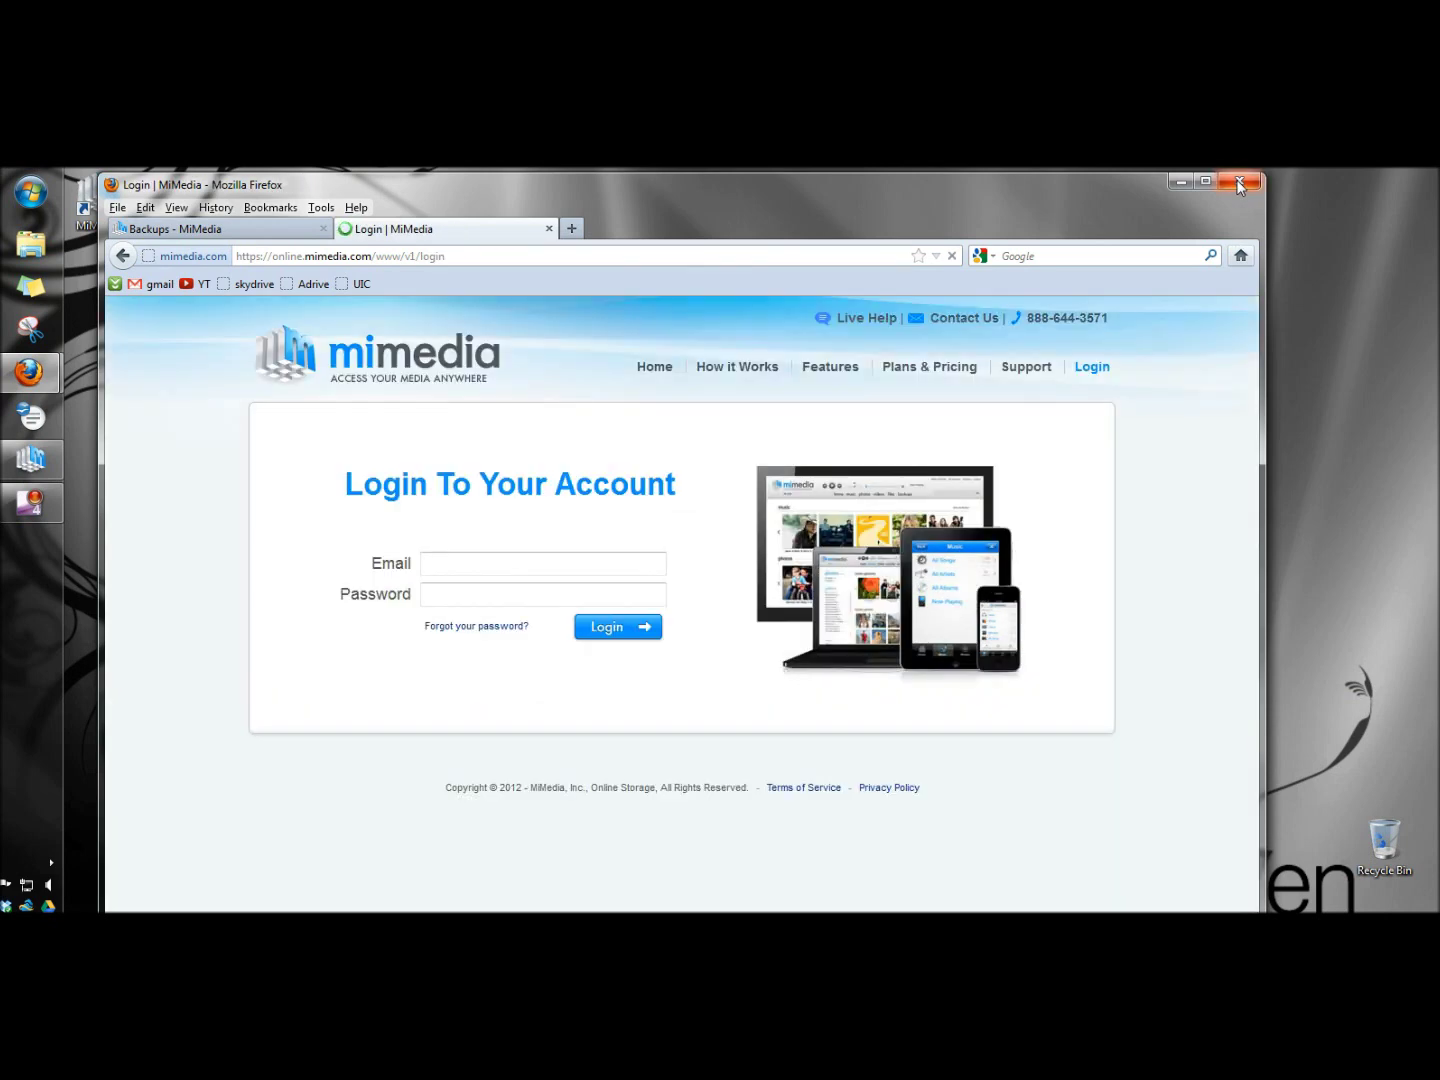
{"action": "left_click", "coordinate": [1239, 183]}
{"action": "left_click", "coordinate": [886, 320]}
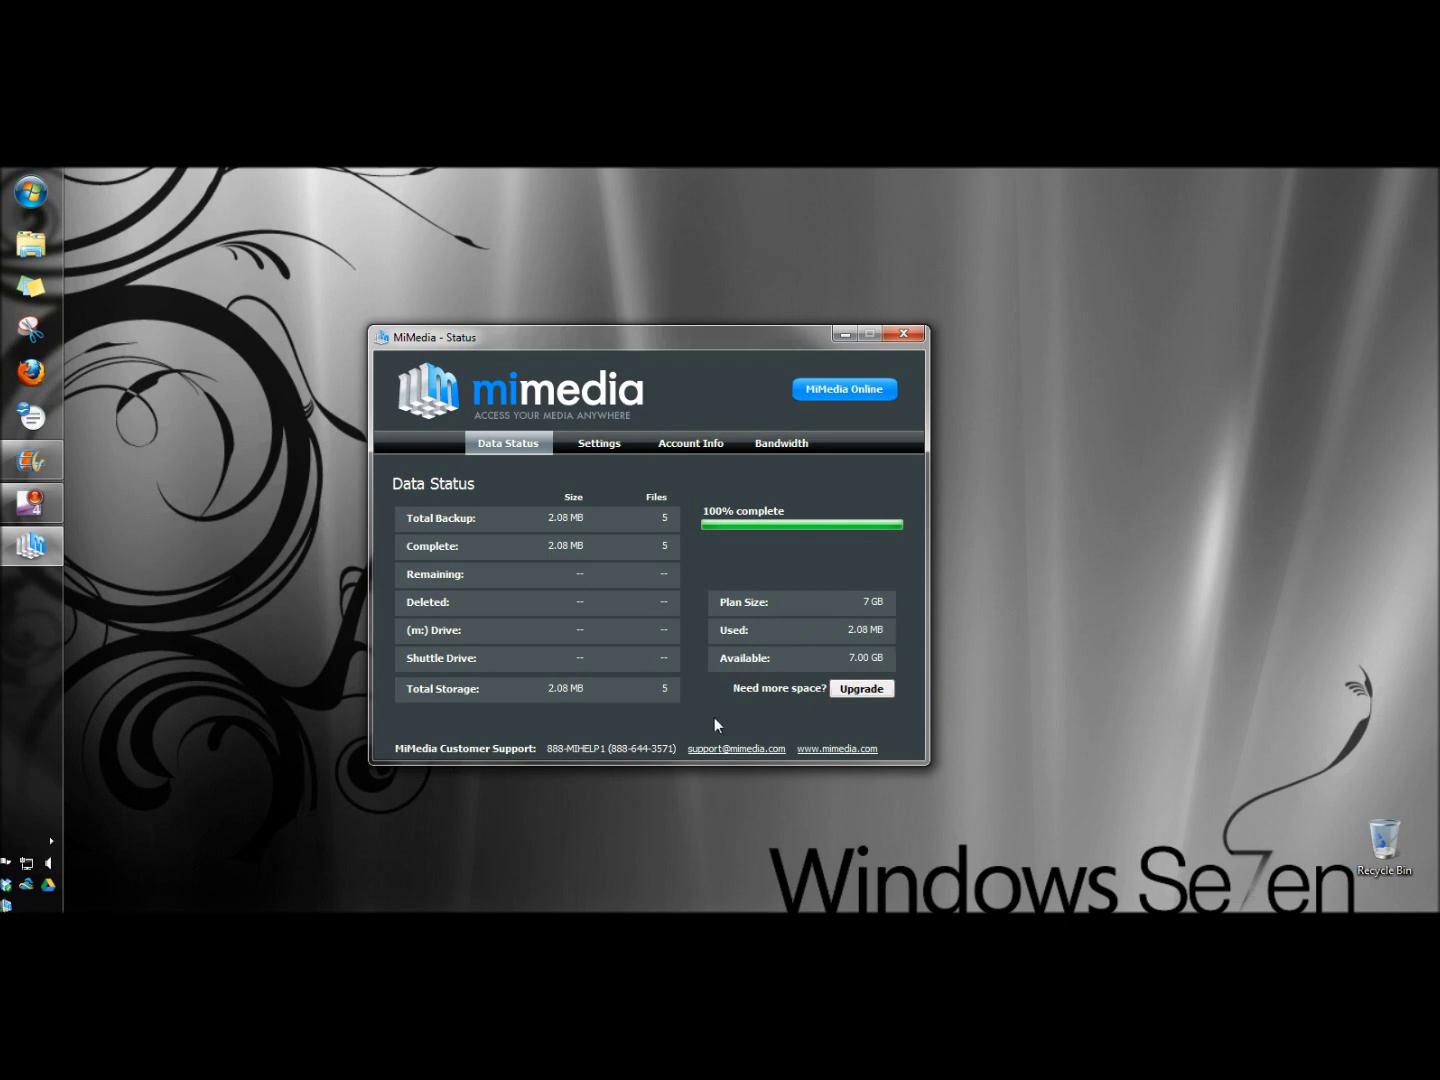
- In the reopened client, review the drive backup settings and then the Bandwidth settings
{"action": "left_click", "coordinate": [599, 445]}
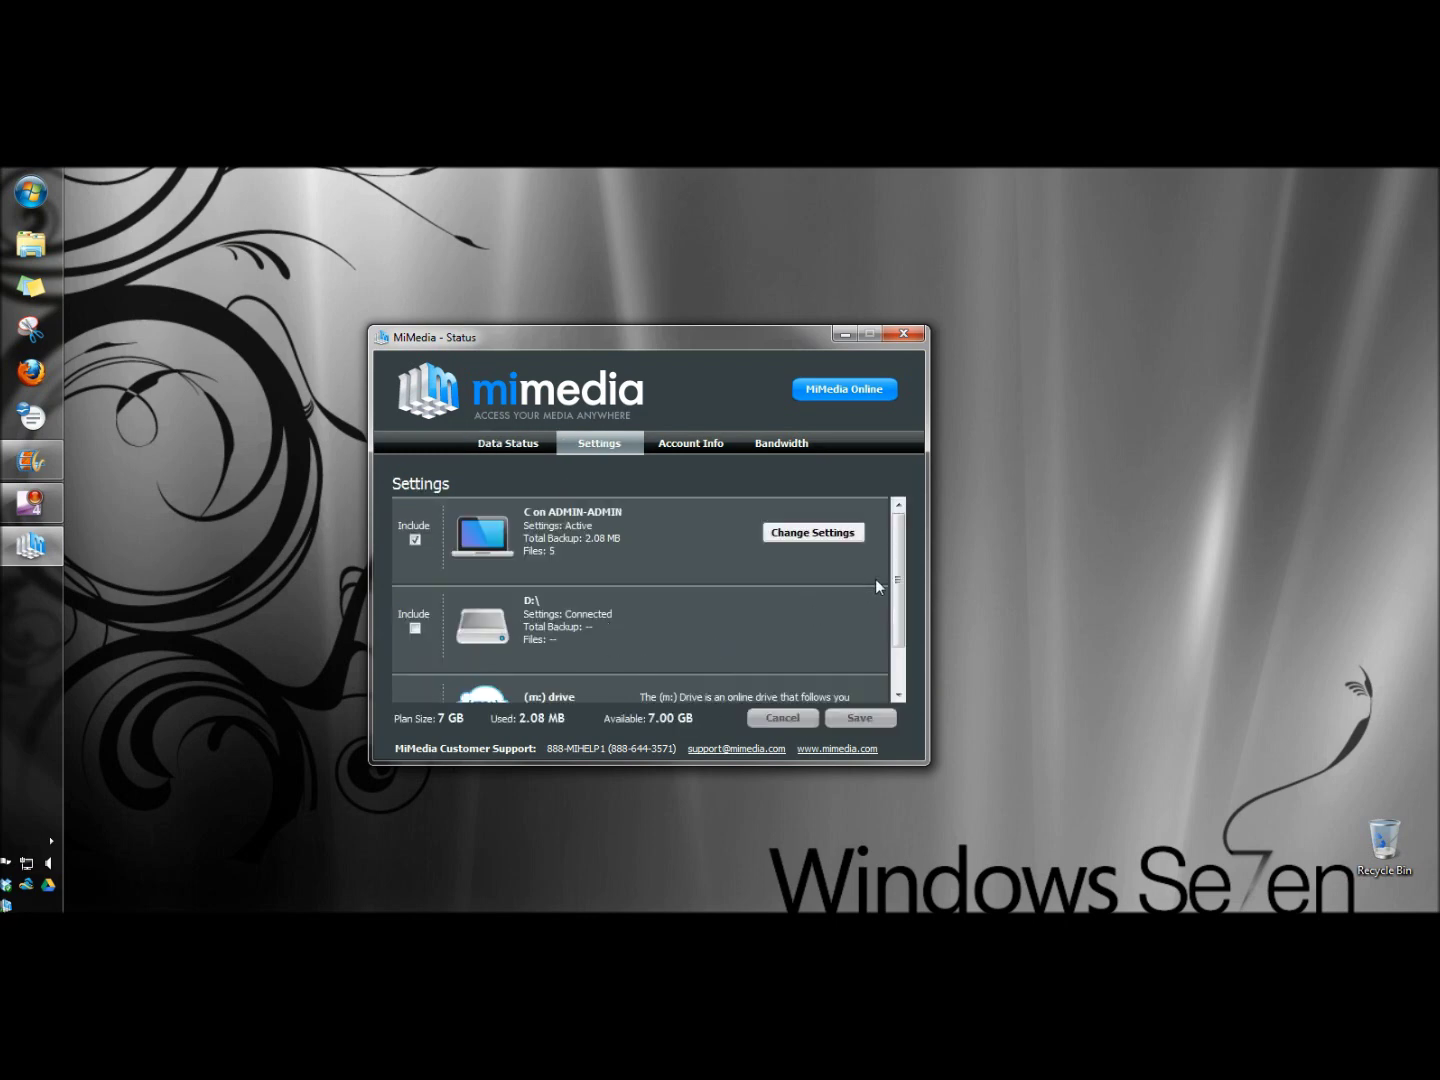
{"action": "mouse_move", "coordinate": [896, 581]}
{"action": "left_mouse_down"}
{"action": "mouse_move", "coordinate": [886, 637]}
{"action": "mouse_move", "coordinate": [895, 580]}
{"action": "left_mouse_up"}
{"action": "left_click", "coordinate": [758, 450]}
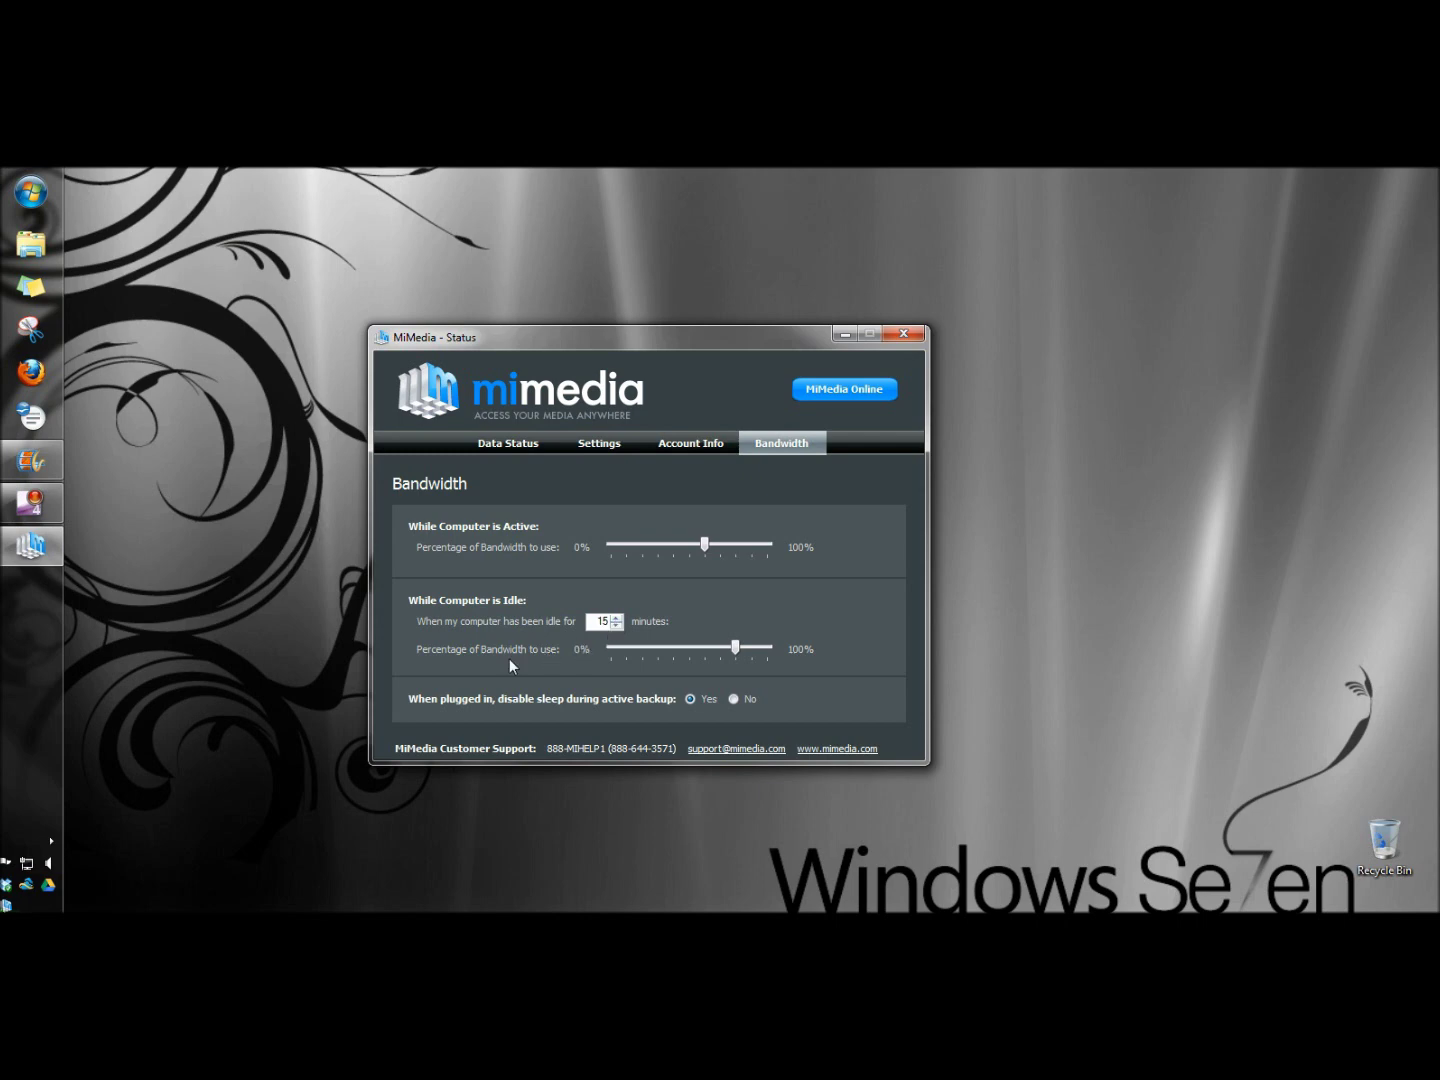
{"action": "mouse_move", "coordinate": [736, 652]}
- Open the backed-up wallpaper gallery in MiMedia Online, check its Share options and switch to List view
{"action": "left_click", "coordinate": [838, 392]}
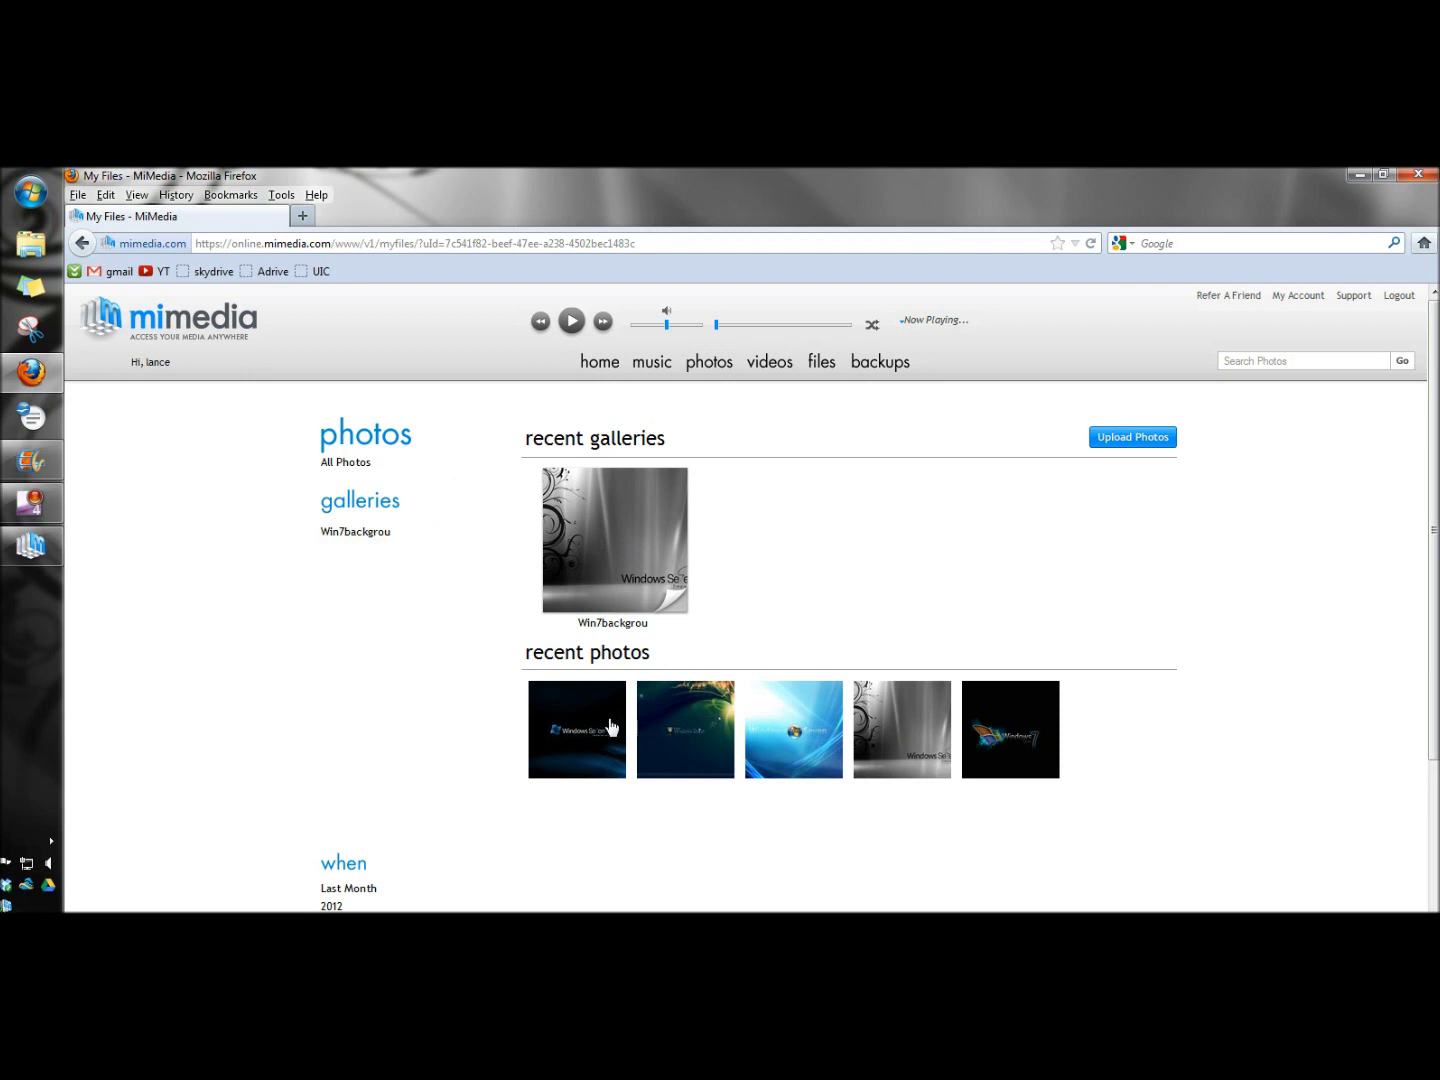
{"action": "left_click", "coordinate": [379, 542]}
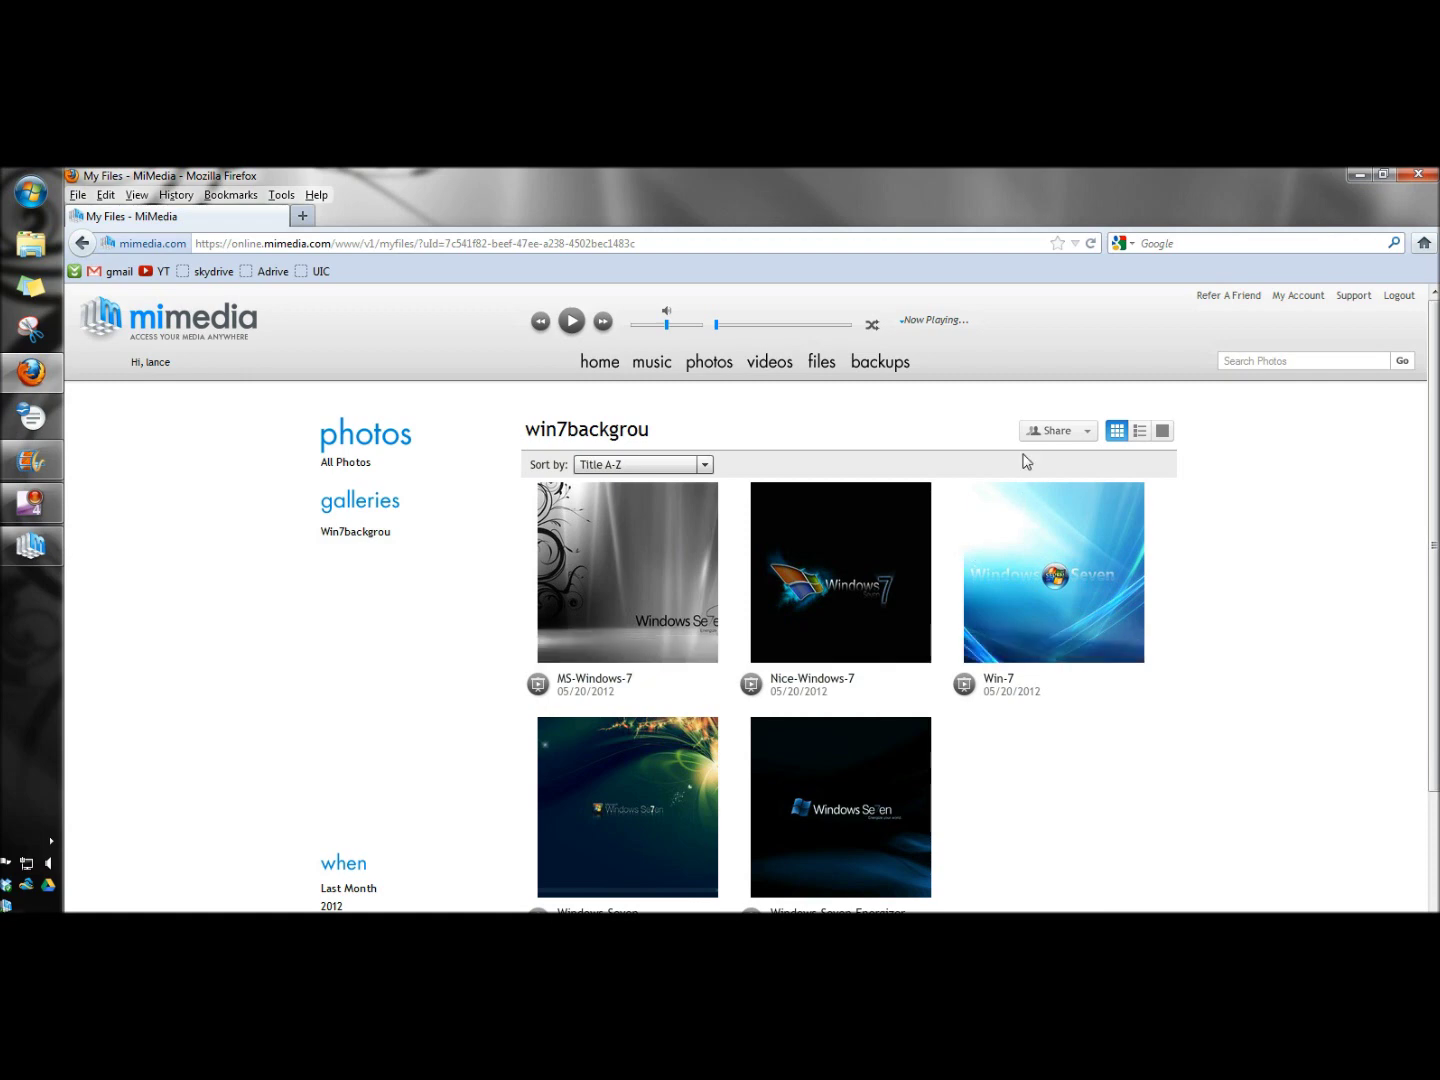
{"action": "left_click", "coordinate": [1049, 438]}
{"action": "left_click", "coordinate": [1138, 438]}
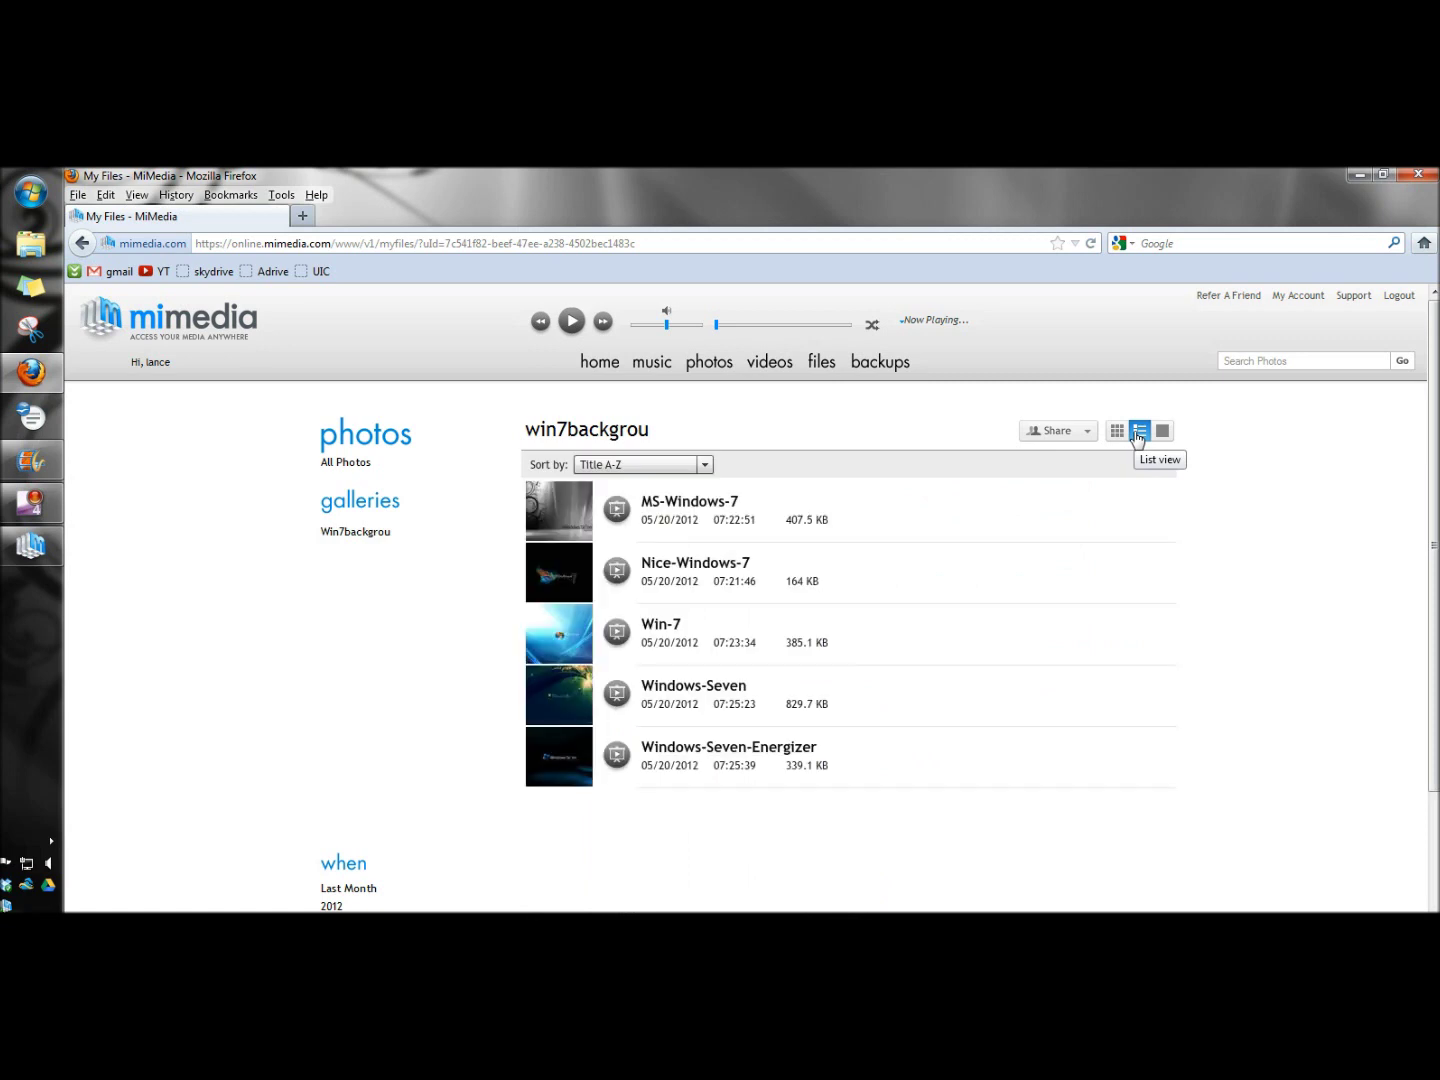
- View photos singly, stepping to Nice Windows 7 and Win 7, then return and reopen the gallery
{"action": "left_click", "coordinate": [1163, 431]}
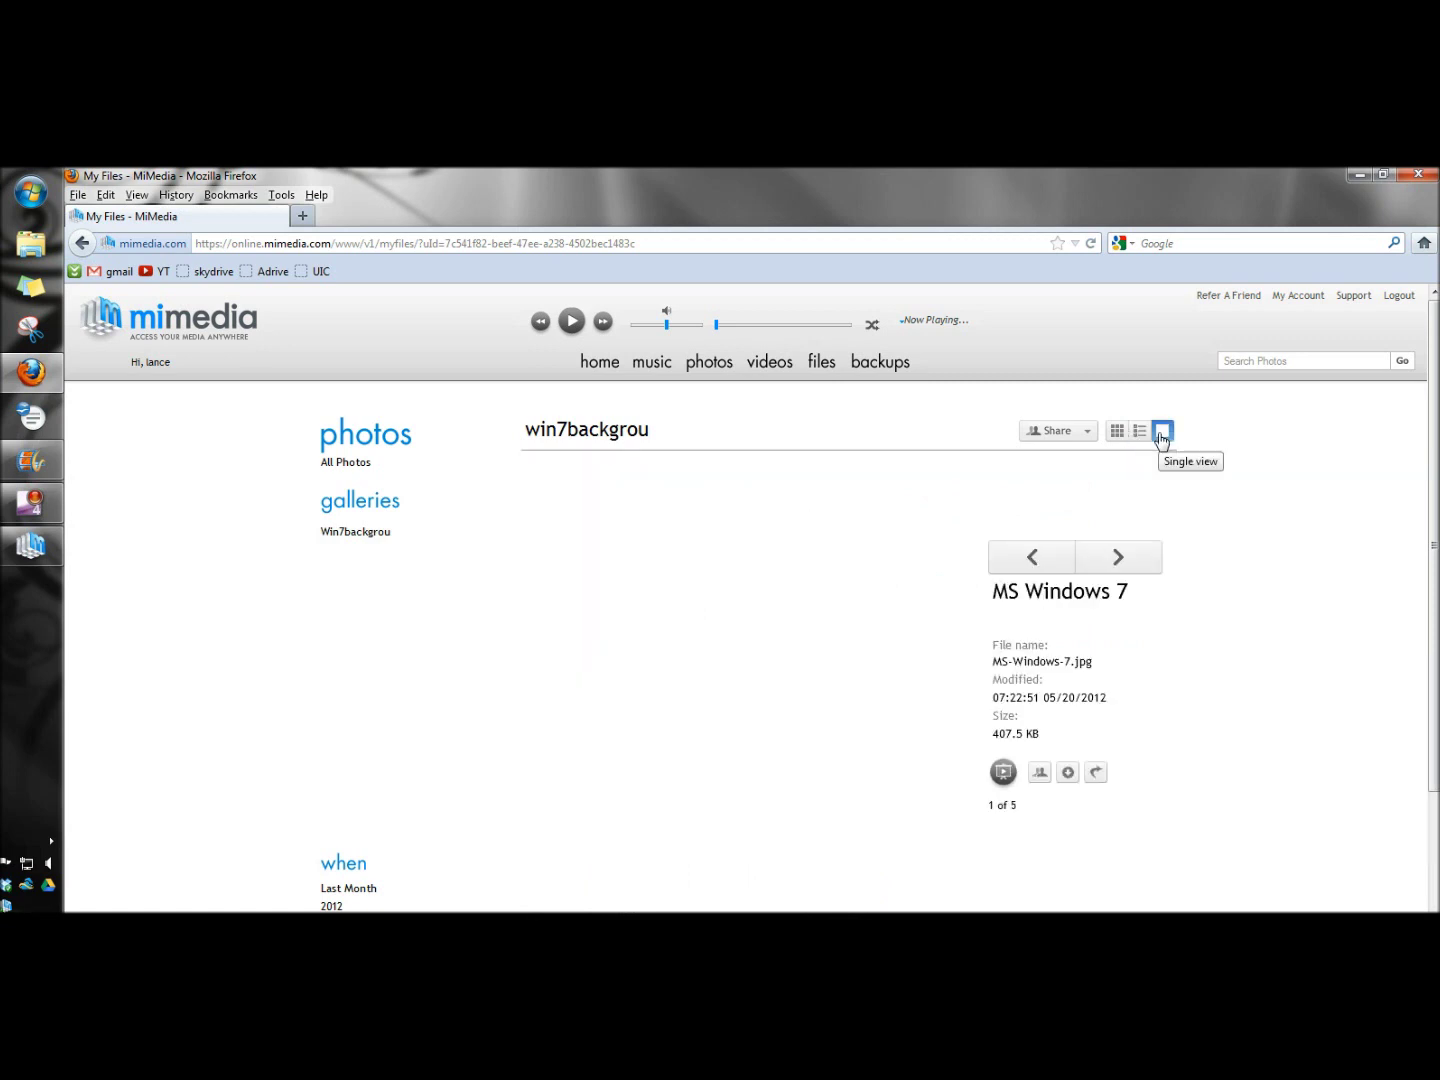
{"action": "left_click", "coordinate": [1117, 558]}
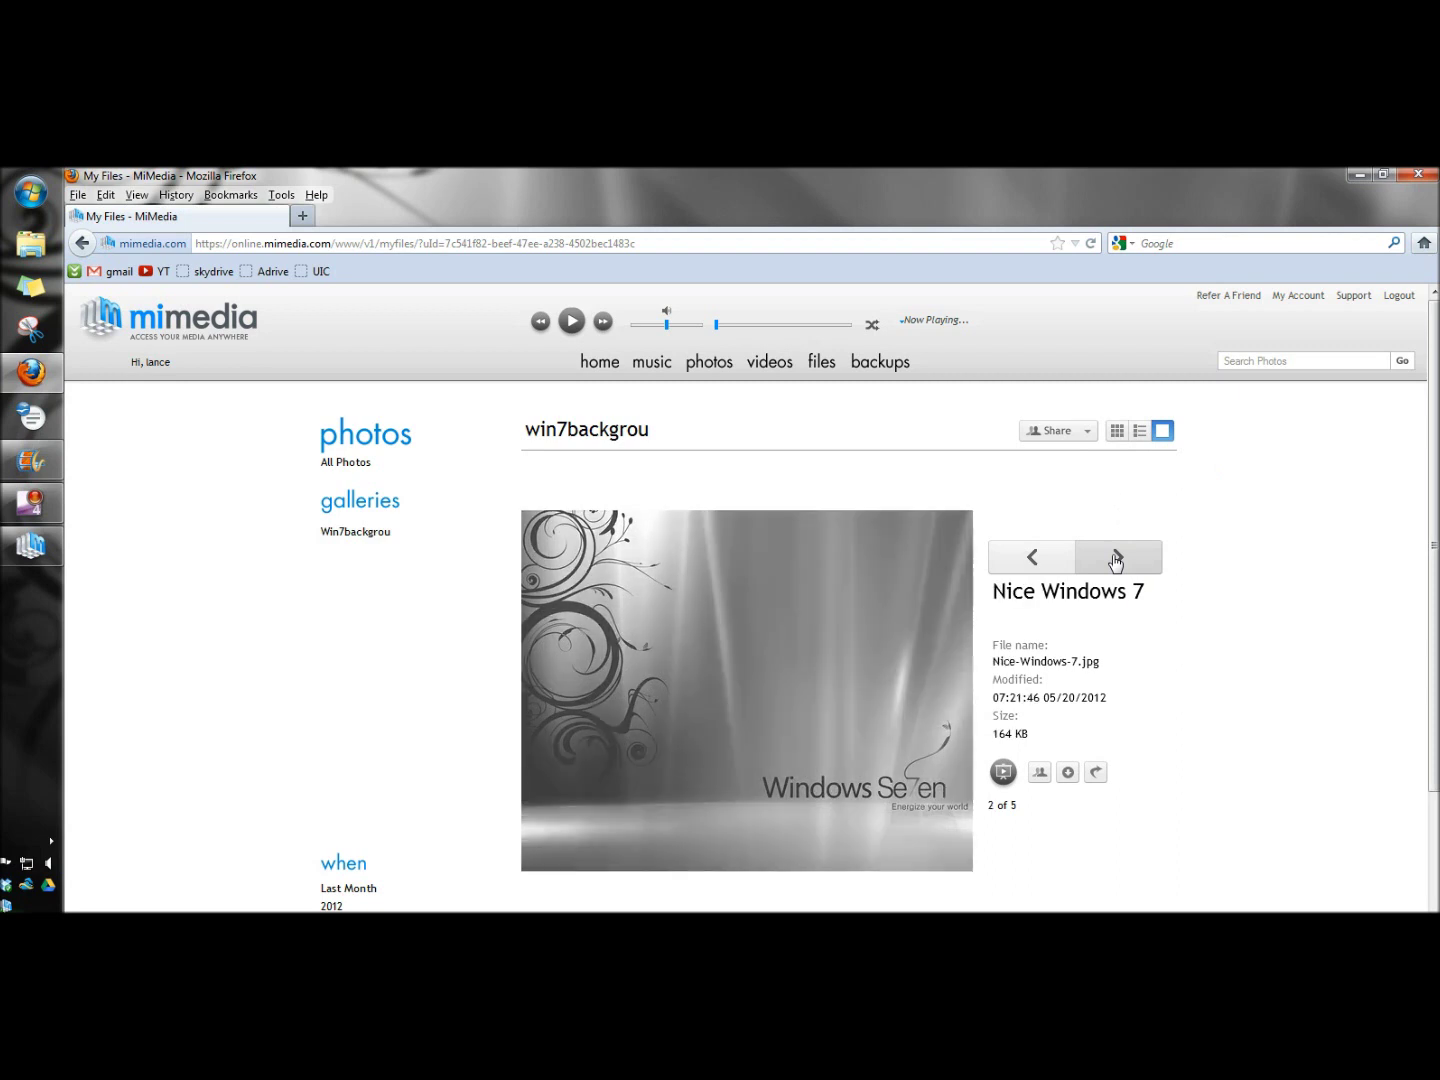
{"action": "left_click", "coordinate": [1116, 559]}
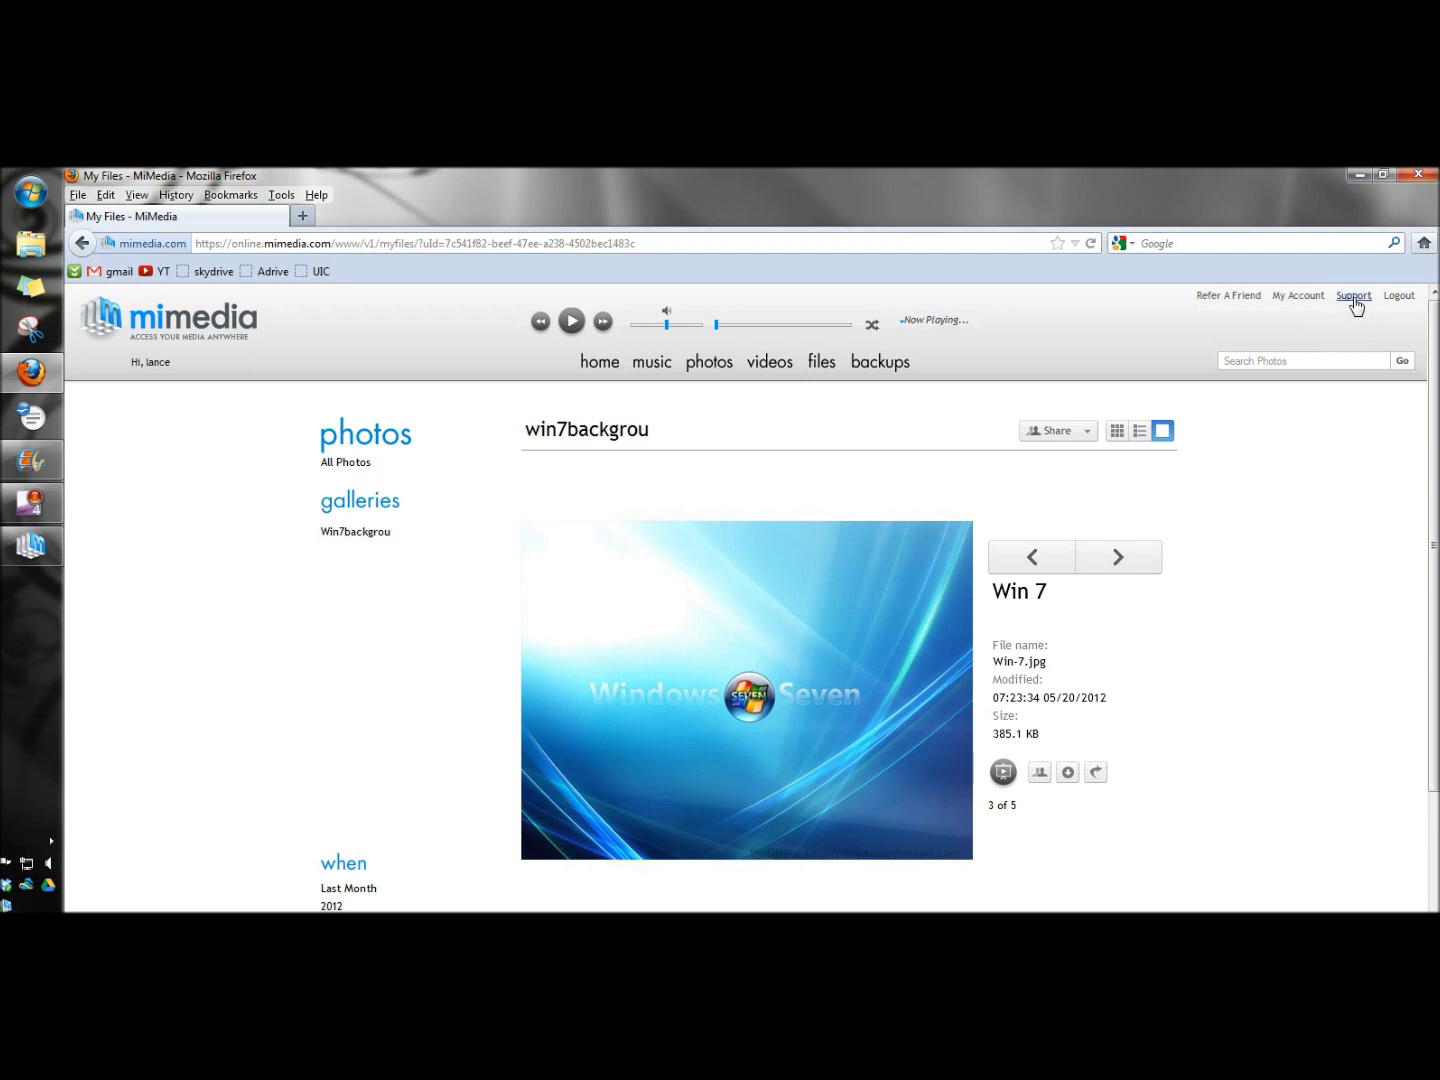
{"action": "key", "text": "alt+Left"}
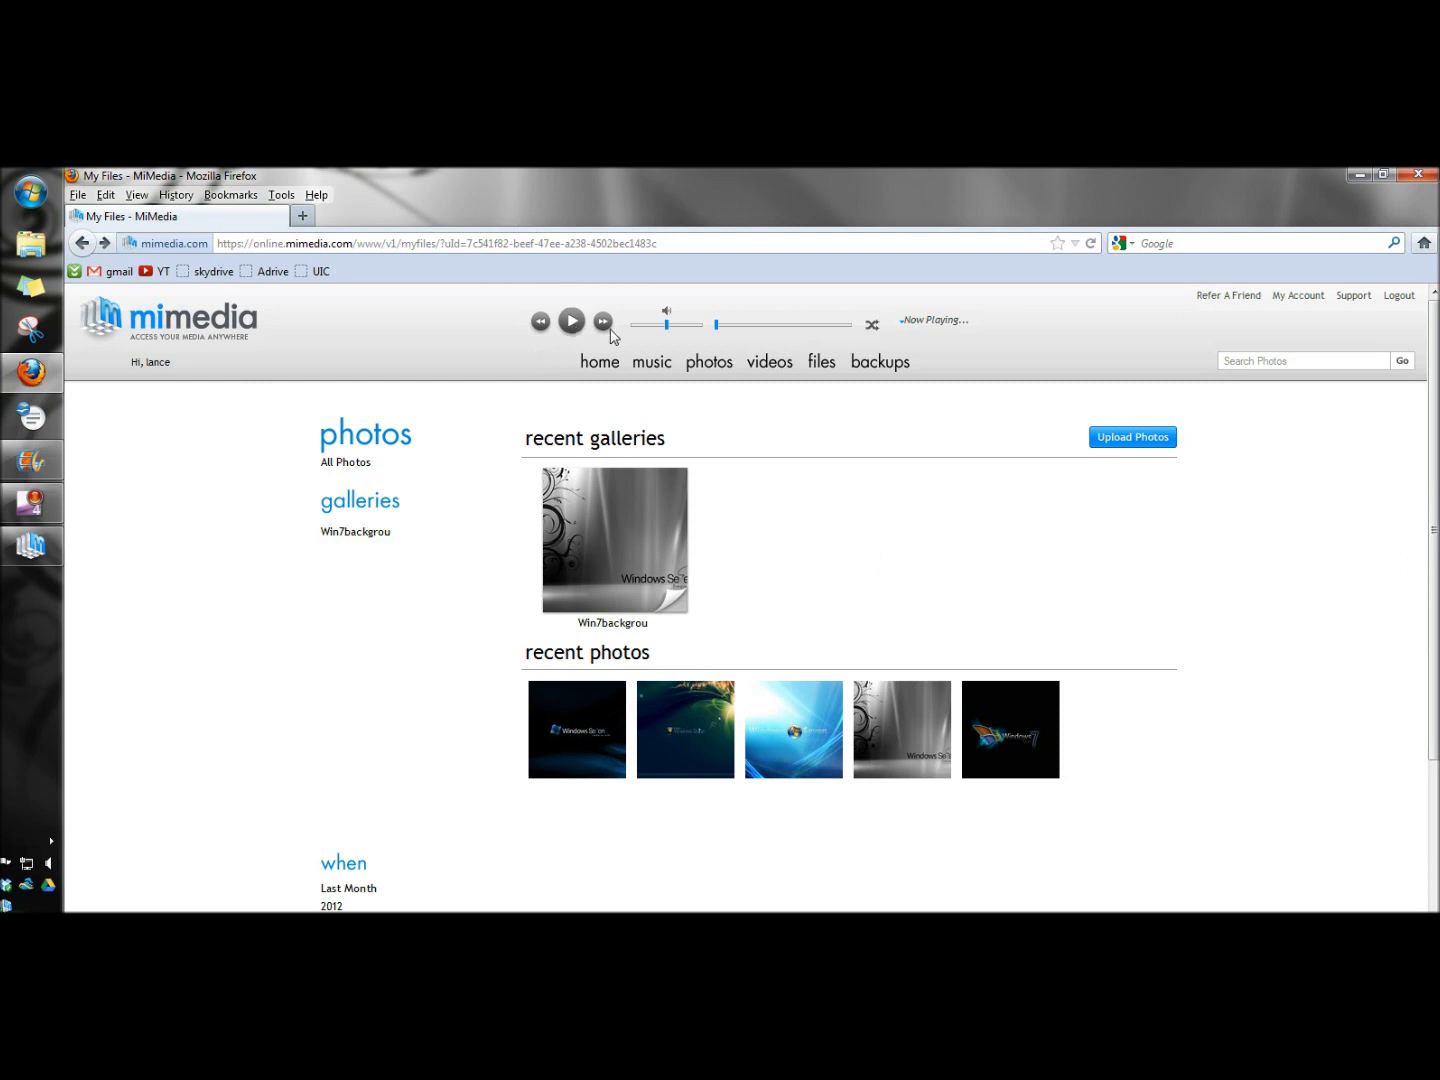
{"action": "left_click", "coordinate": [654, 472]}
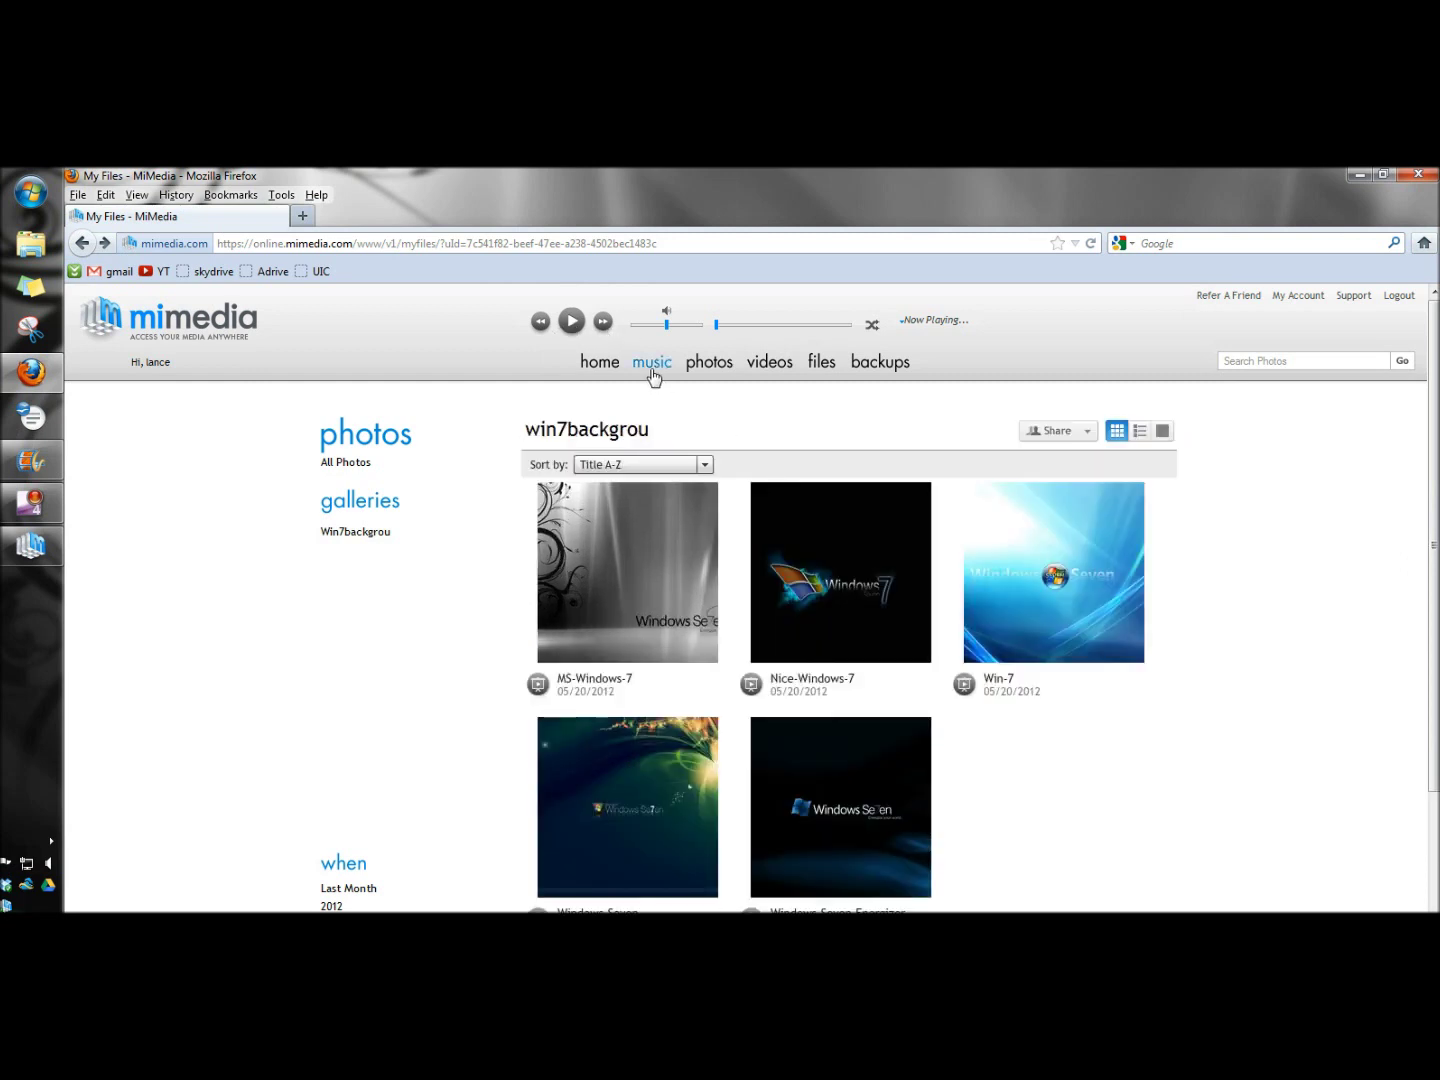